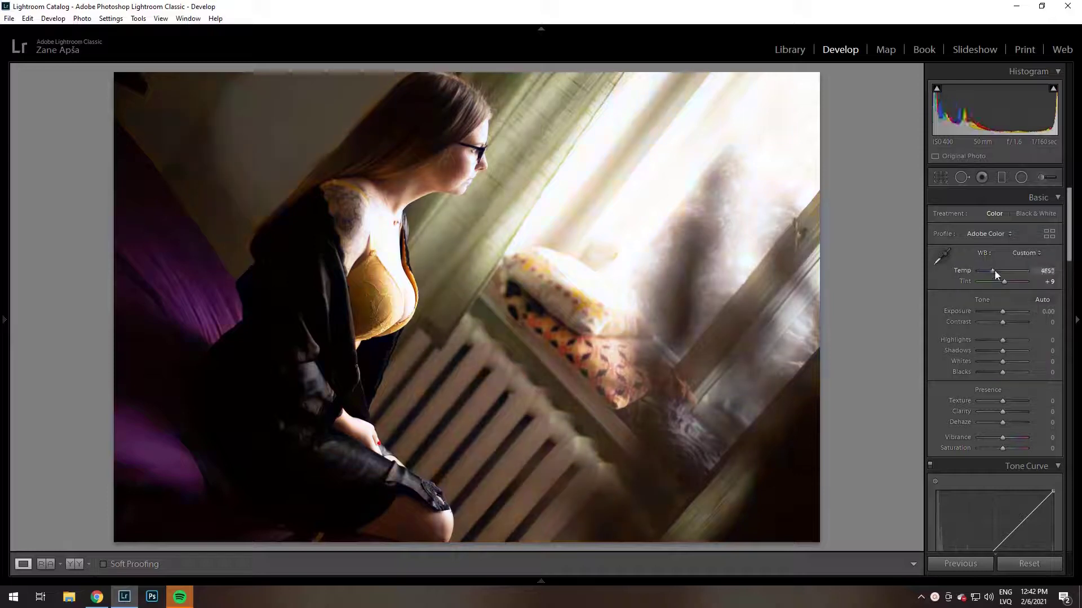
Set the Calibration Green Primary hue to +29 and saturation to -43
scroll(1001, 322, down, 3)
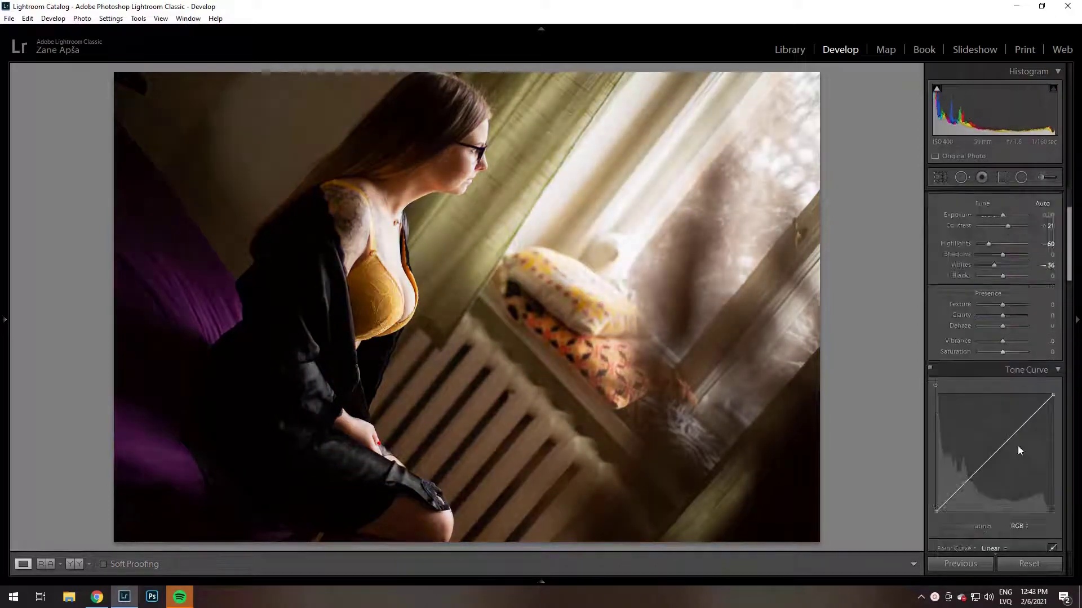
scroll(1017, 445, down, 3)
scroll(966, 329, down, 10)
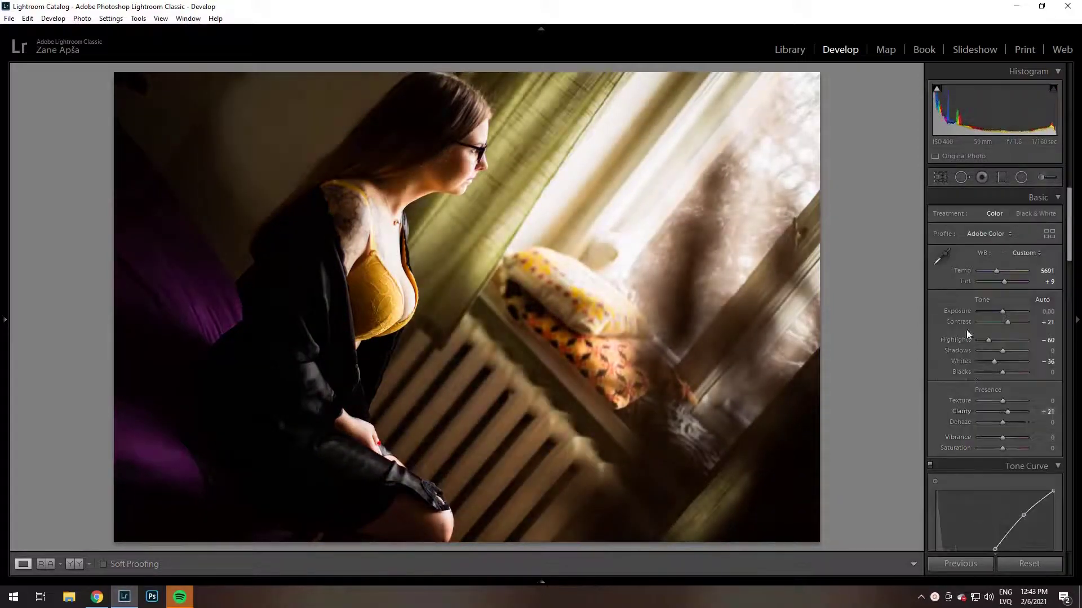
scroll(993, 521, down, 5)
drag(1002, 489, 1010, 489)
drag(1002, 499, 991, 501)
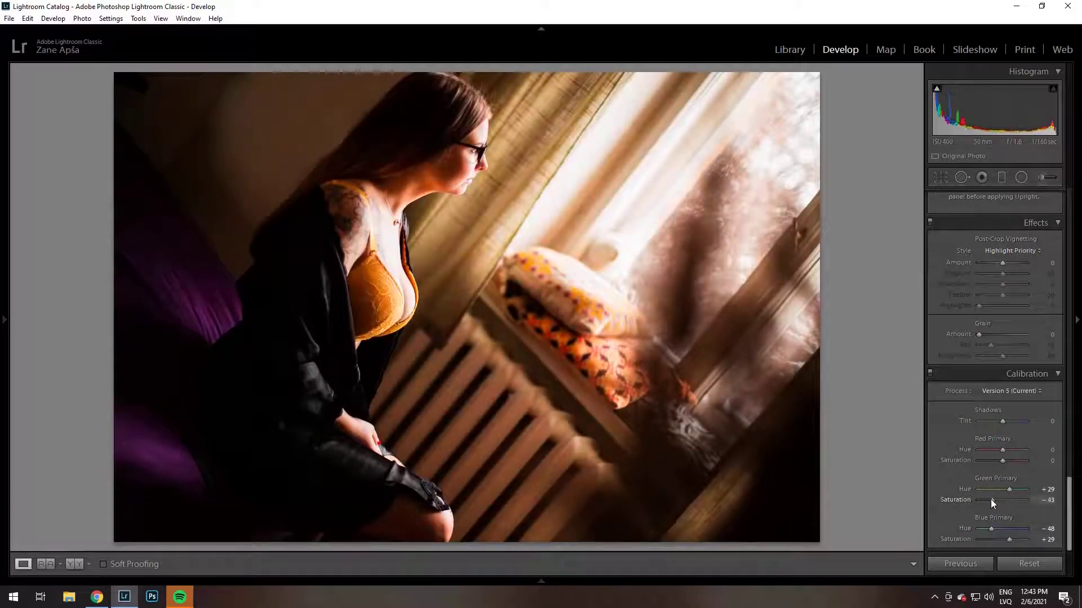
Warm the red and orange hues, boost orange saturation, and desaturate reds and magentas in HSL
scroll(995, 394, up, 10)
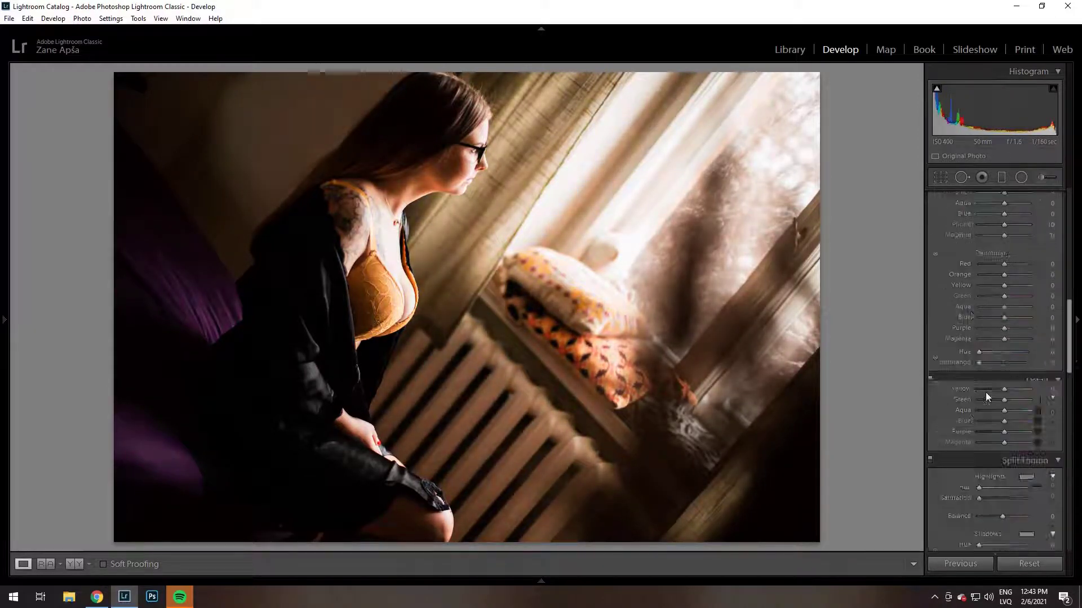
click(935, 343)
drag(433, 208, 435, 189)
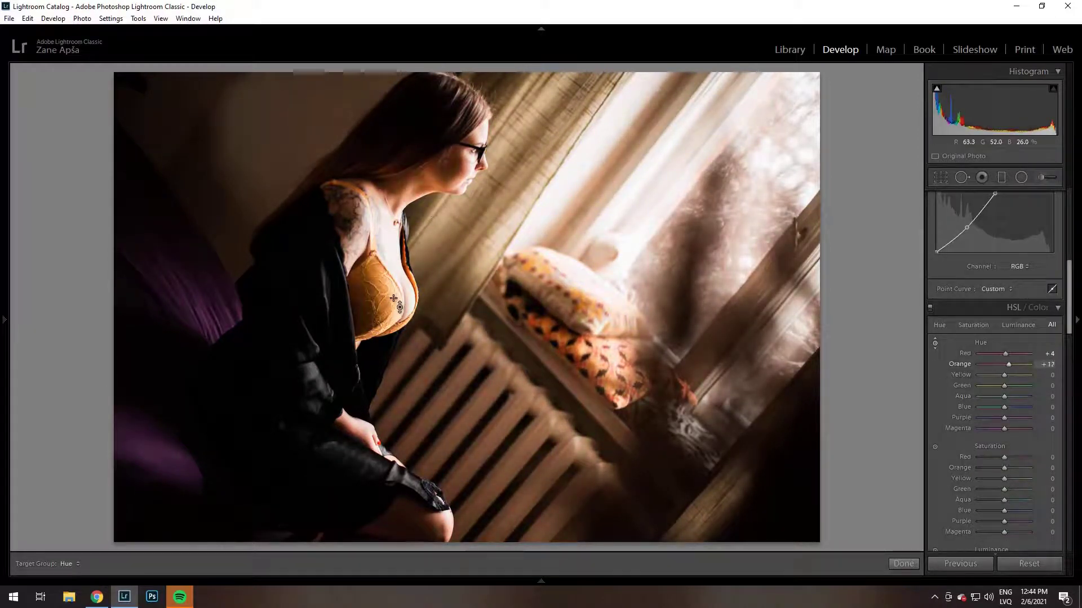
drag(1004, 468, 1013, 467)
scroll(1003, 451, down, 2)
click(934, 351)
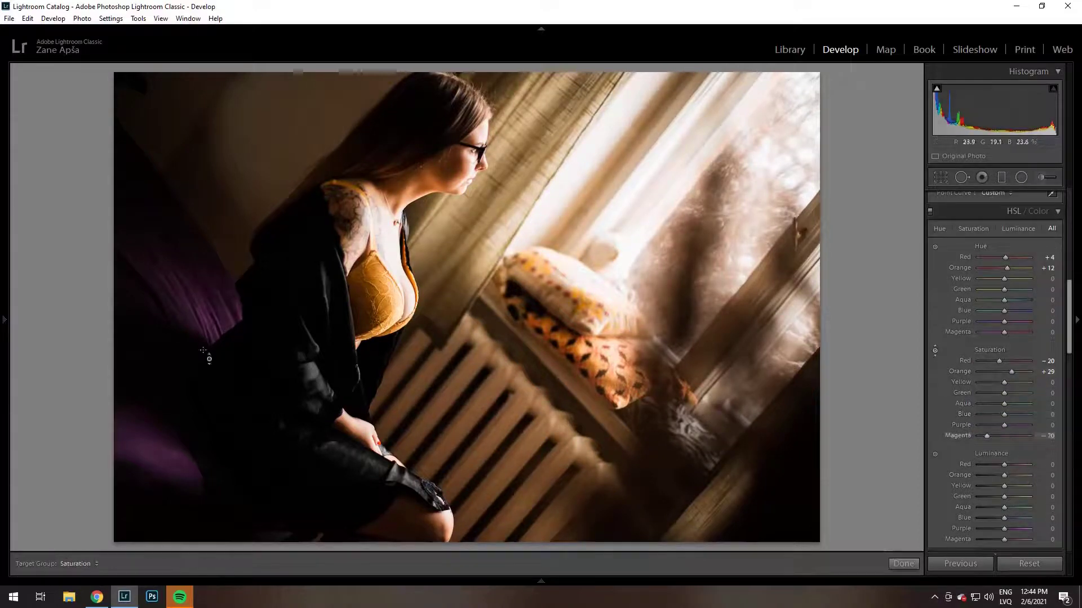
drag(206, 356, 213, 408)
drag(542, 418, 542, 445)
key(Escape)
Split-tone with yellow highlights (hue 47, saturation 21) and blue shadows (hue 197, saturation 23)
scroll(993, 285, down, 2)
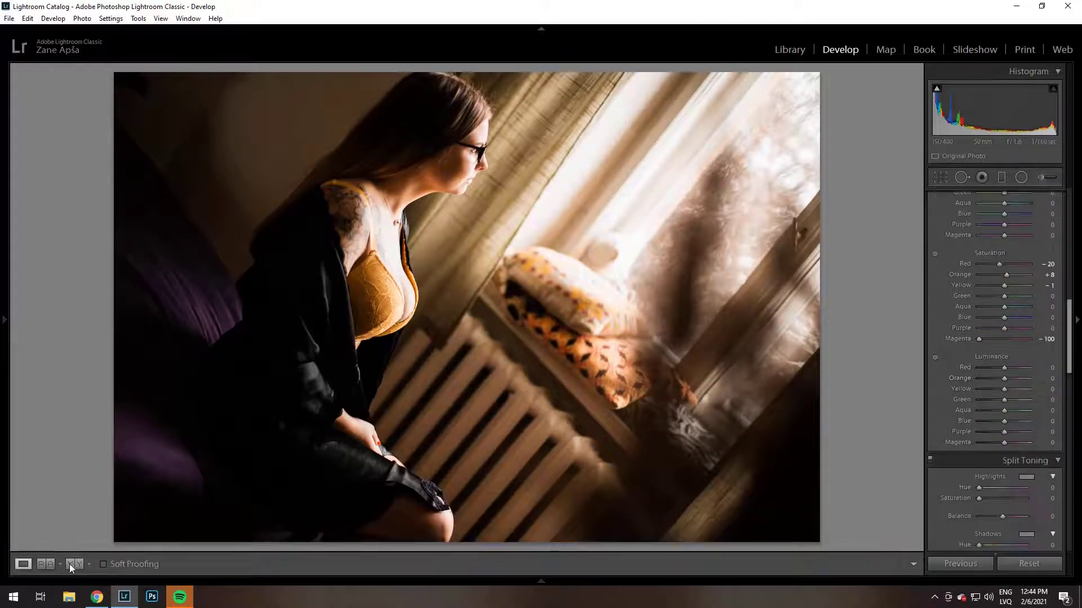
scroll(993, 285, down, 2)
mouse_move(1028, 391)
mouse_down()
mouse_move(985, 391)
mouse_move(989, 401)
mouse_up()
mouse_move(979, 448)
mouse_down()
mouse_move(1004, 449)
mouse_move(990, 459)
mouse_up()
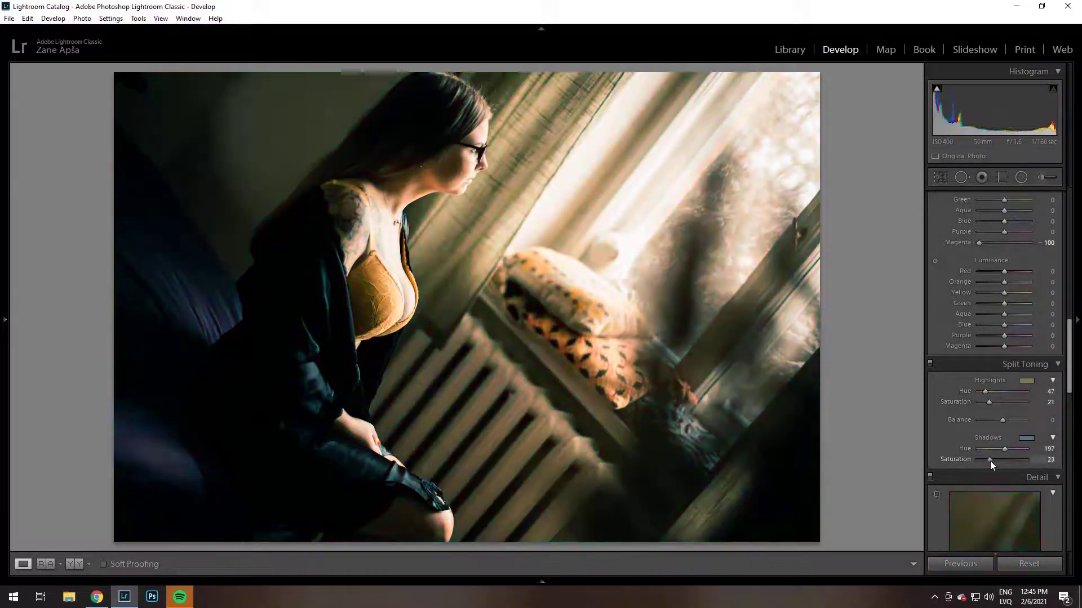
drag(1003, 420, 985, 420)
scroll(995, 420, down, 5)
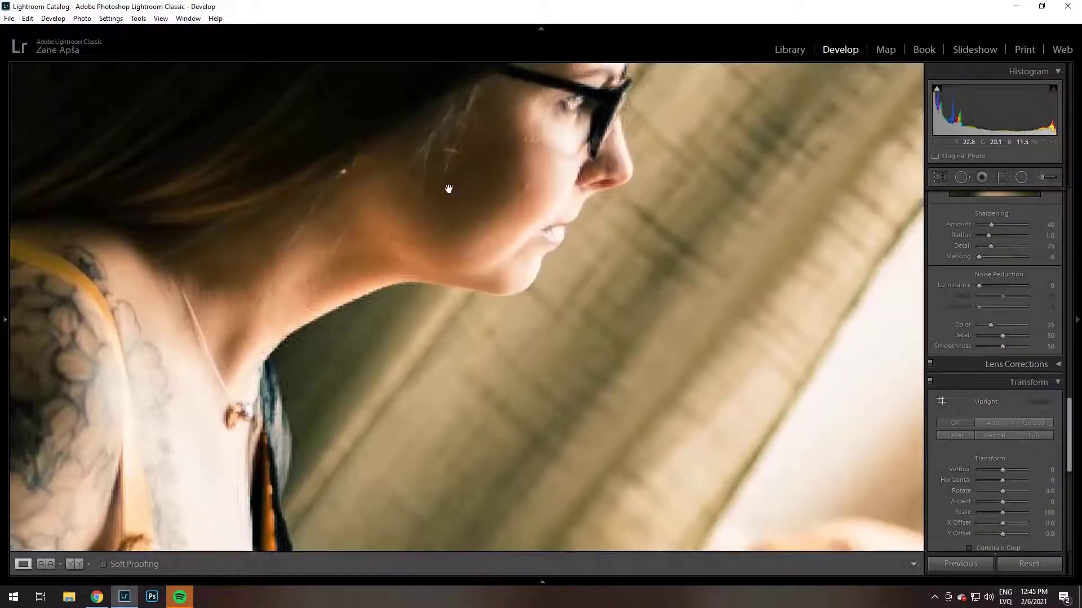
key(z)
scroll(996, 323, up, 5)
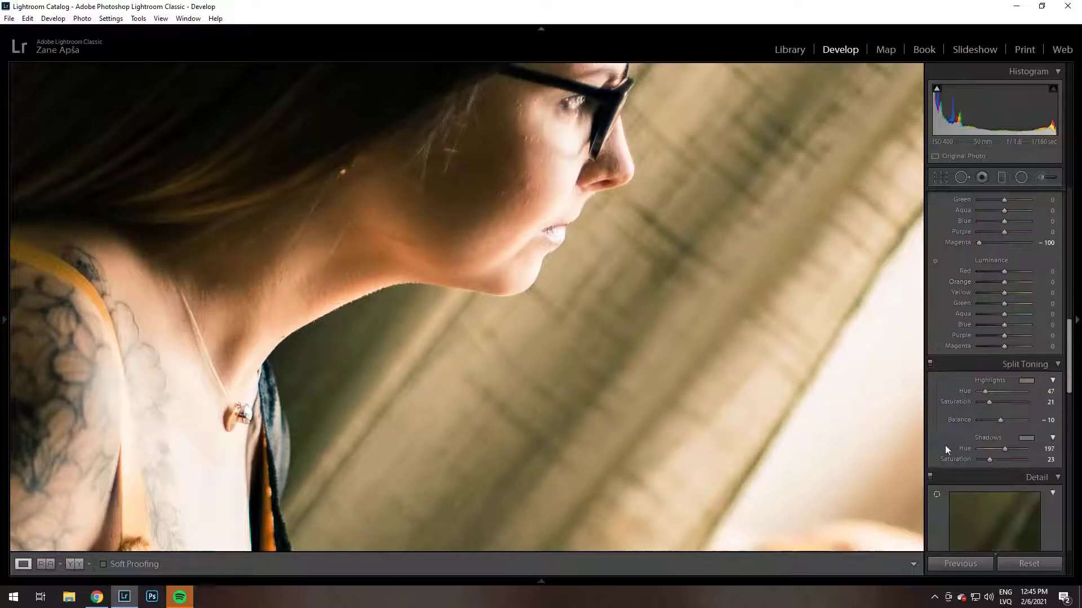
key(z)
scroll(1000, 383, up, 10)
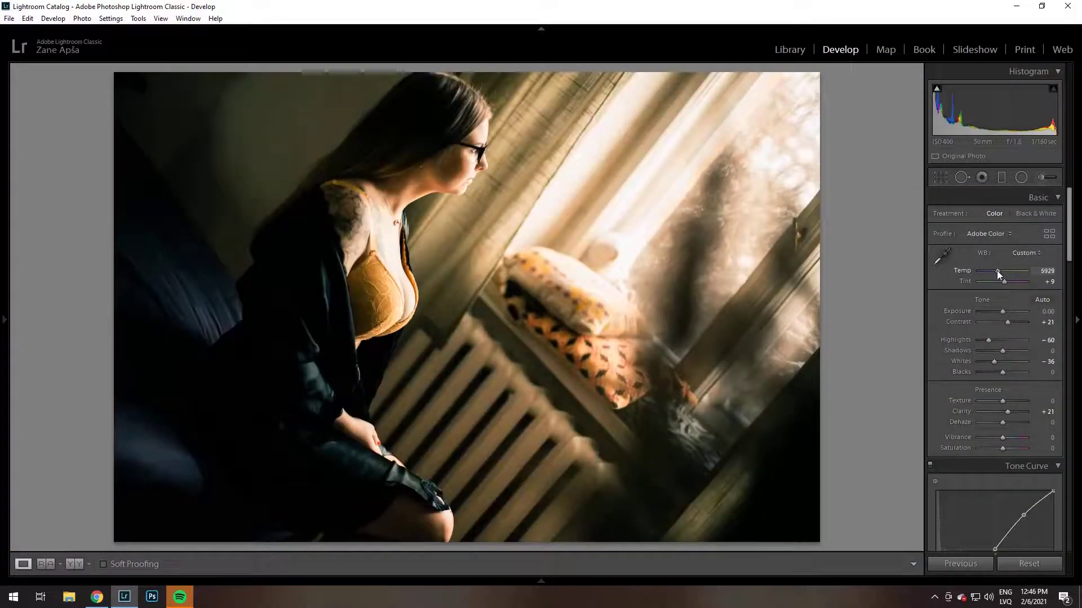
Lower Exposure to -0.24 and lift Shadows to +31, checking a before/after comparison
drag(1002, 311, 1001, 311)
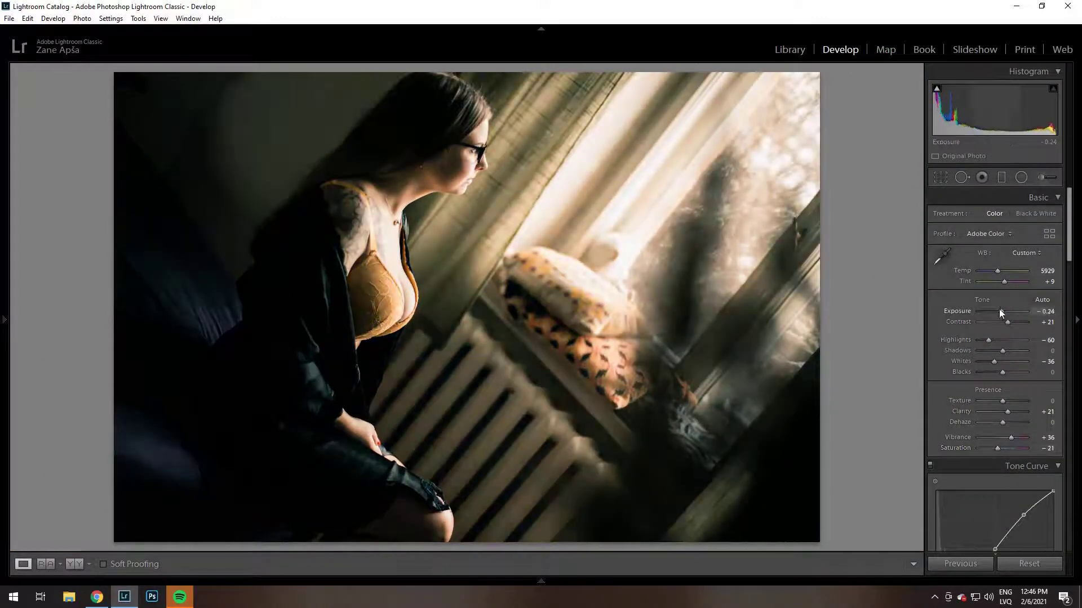
drag(1003, 350, 1010, 350)
scroll(991, 428, down, 3)
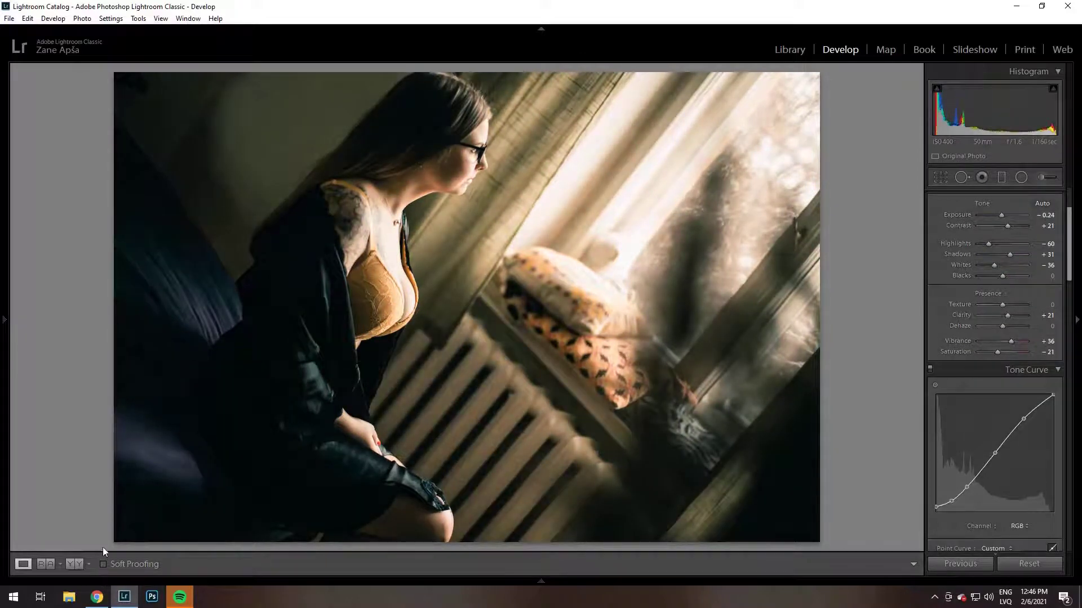
click(70, 564)
key(Tab)
click(23, 564)
key(Tab)
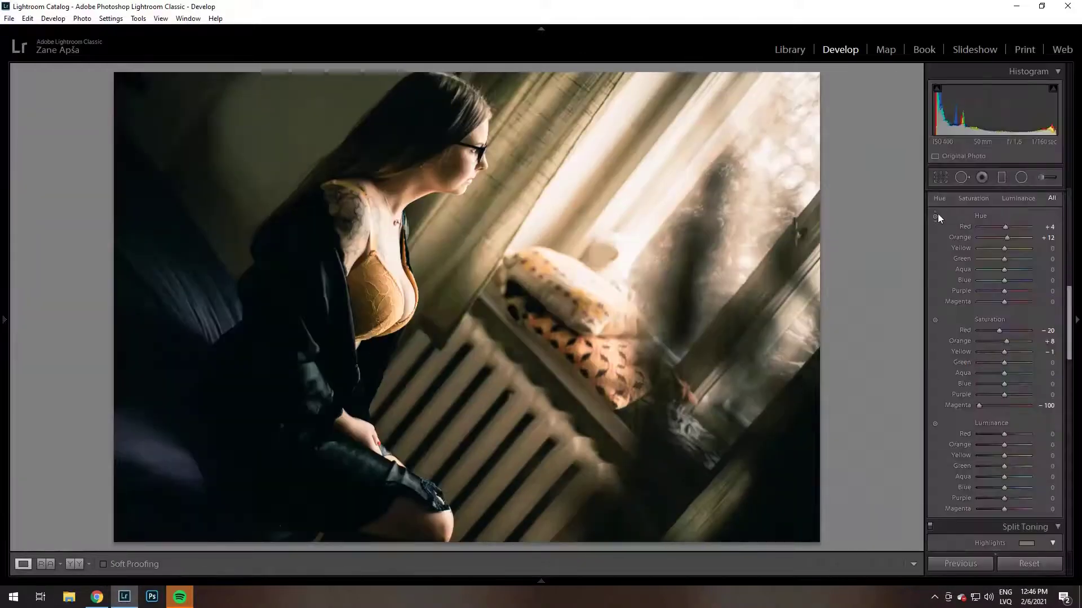
Darken the photo edges with a -19 post-crop vignette
scroll(1010, 339, down, 10)
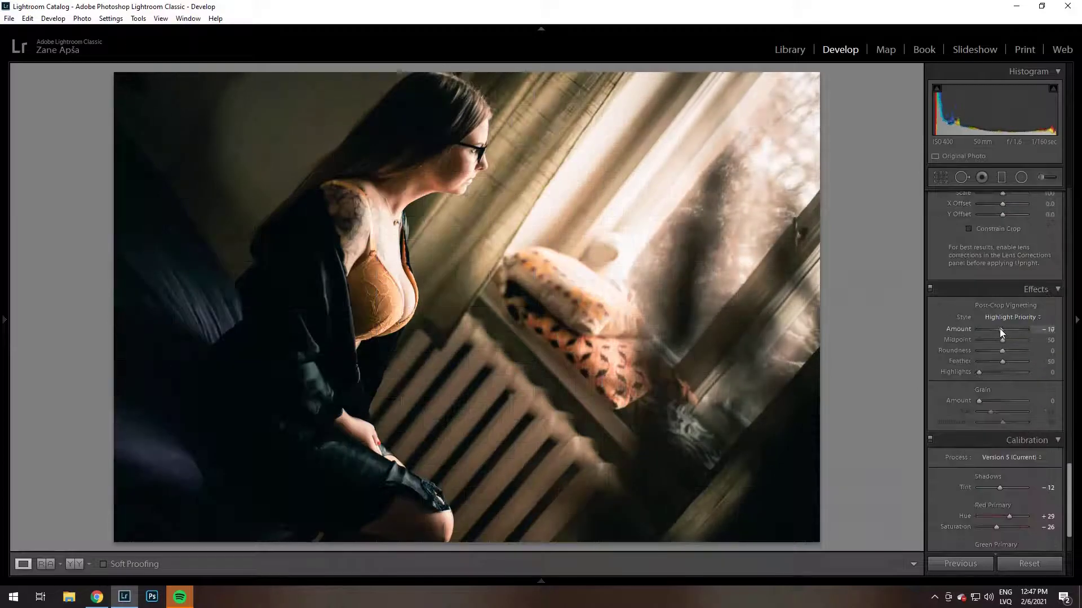
drag(1000, 329, 997, 330)
scroll(980, 445, down, 2)
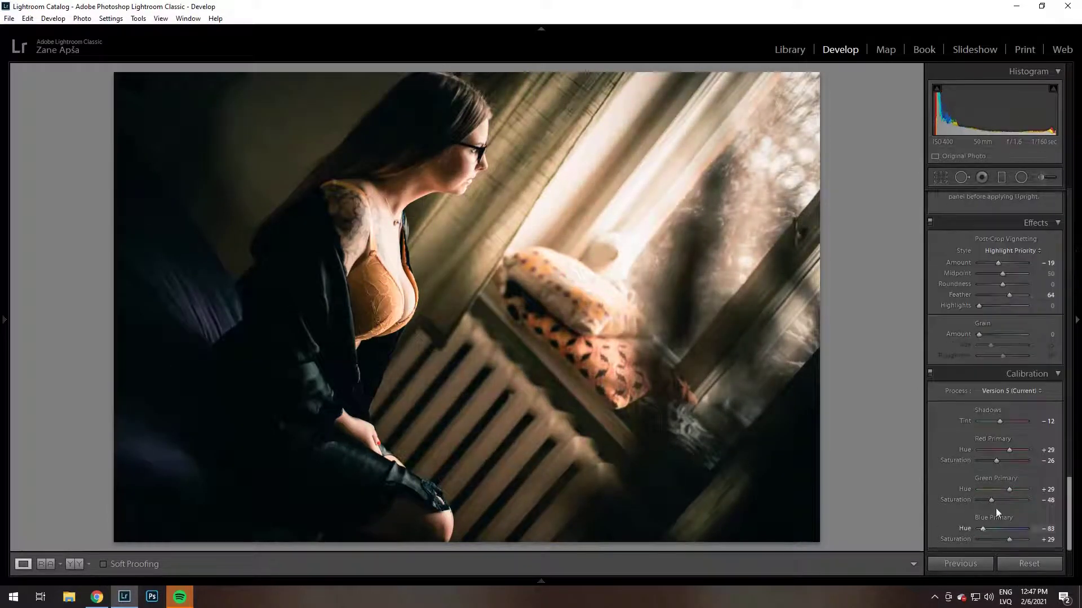
scroll(995, 458, up, 15)
scroll(994, 270, down, 5)
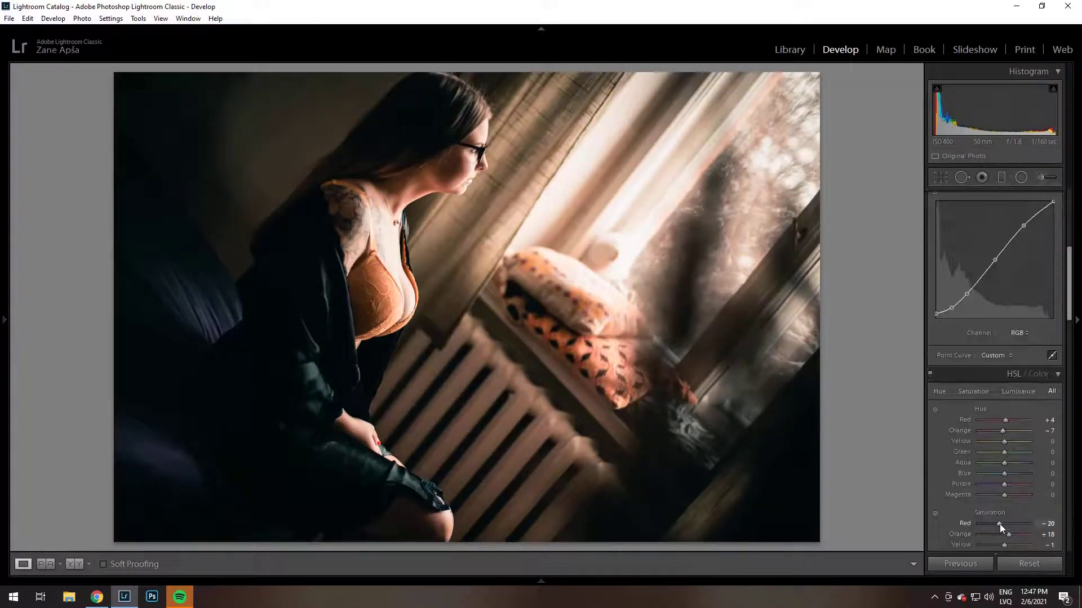
Set red saturation to -36 and review the face zoomed in and side by side
drag(999, 524, 995, 524)
scroll(995, 285, down, 3)
key(z)
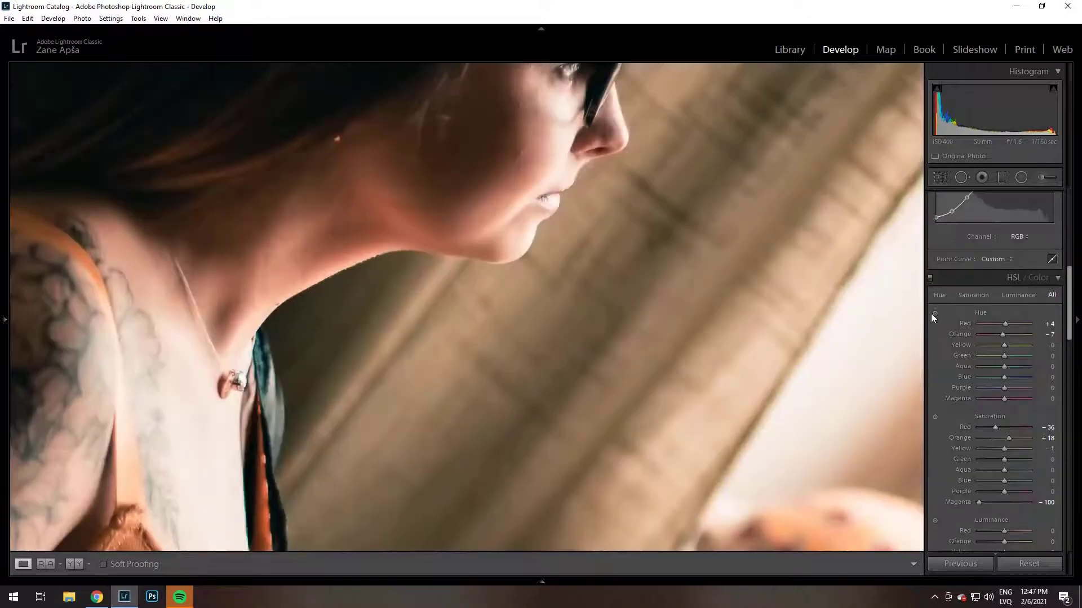
key(z)
key(y)
key(Tab)
Lower the Levels layer opacity to 51% and run the Auto Curves action
click(781, 209)
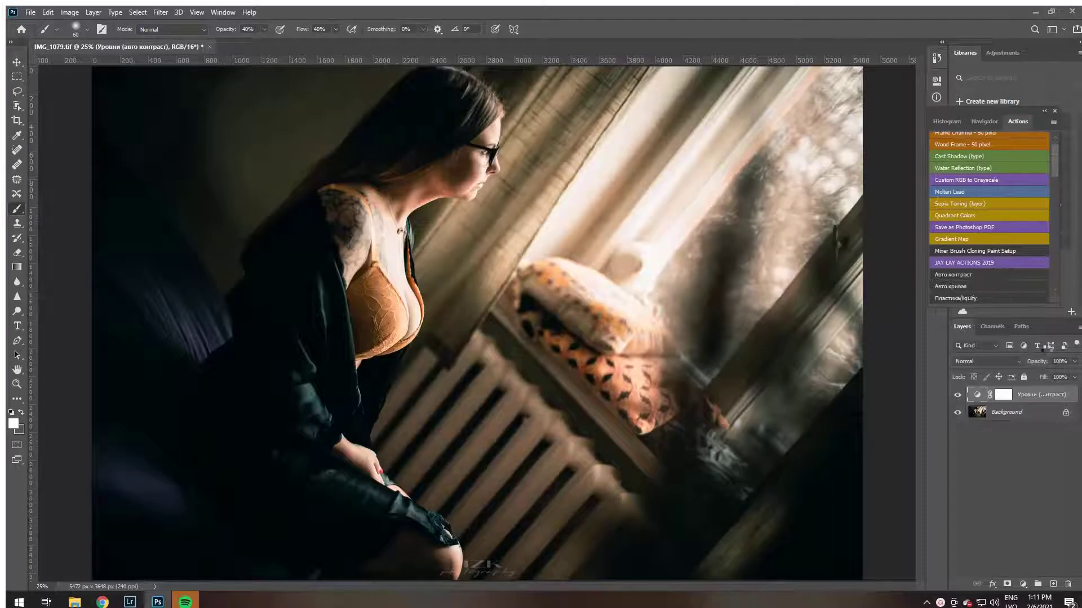
drag(1074, 361, 1049, 376)
scroll(960, 270, down, 1)
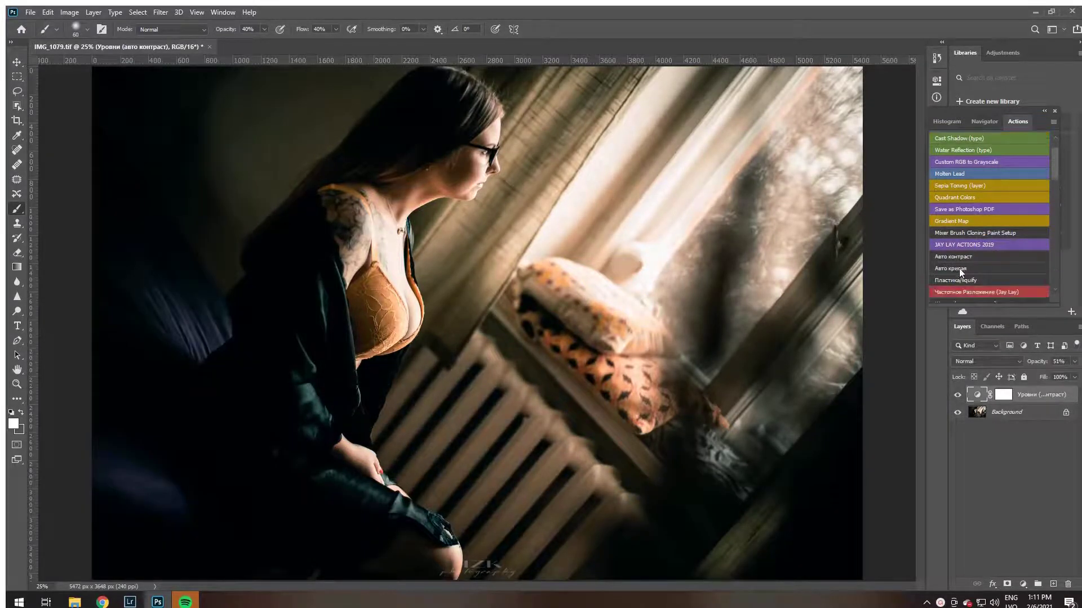
click(1073, 362)
scroll(986, 257, down, 2)
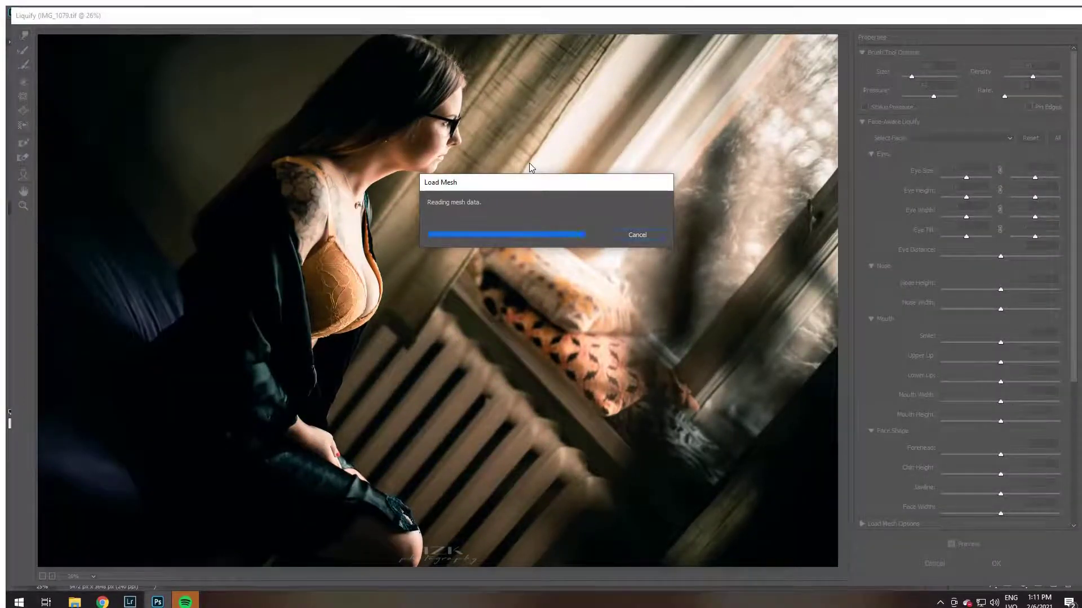
Reshape the upper body in Liquify with a size-125 Forward Warp brush and apply it
drag(167, 82, 564, 296)
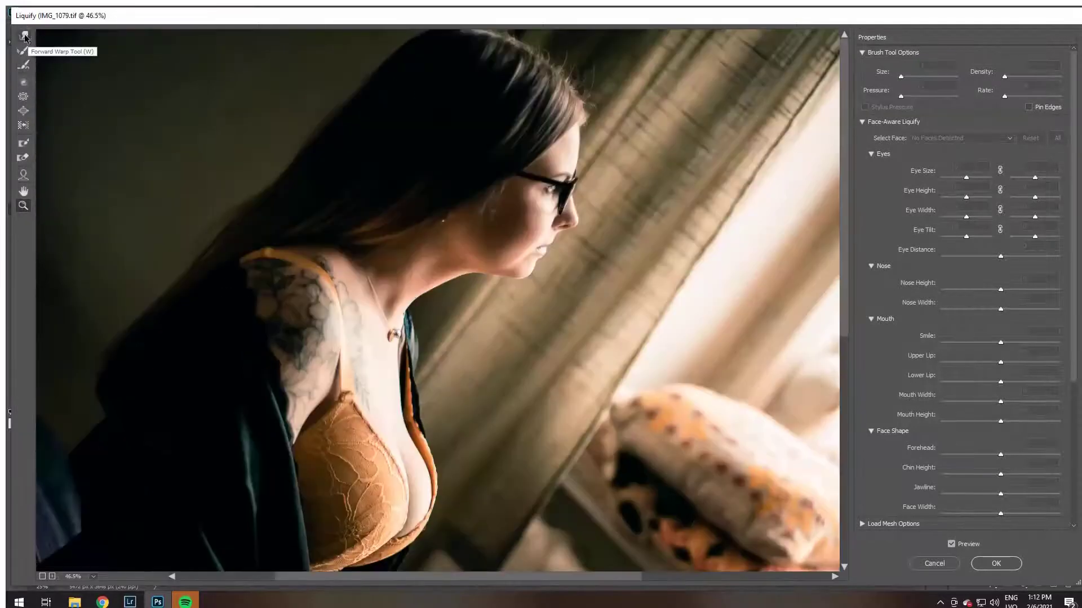
click(24, 35)
key(bracketleft)
key(bracketleft)
key(bracketleft)
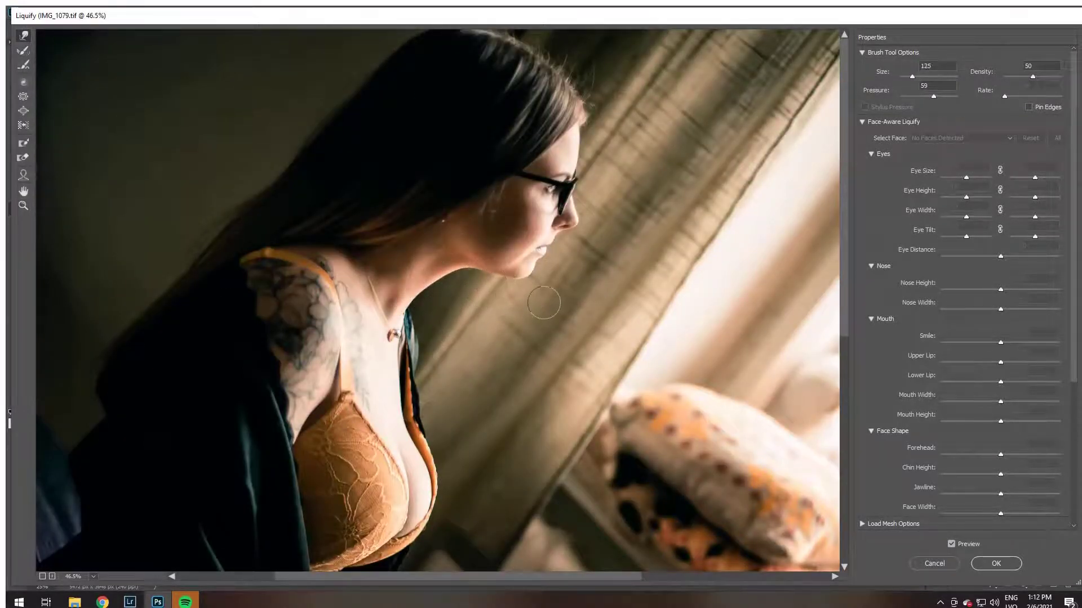
scroll(558, 299, down, 2)
click(982, 563)
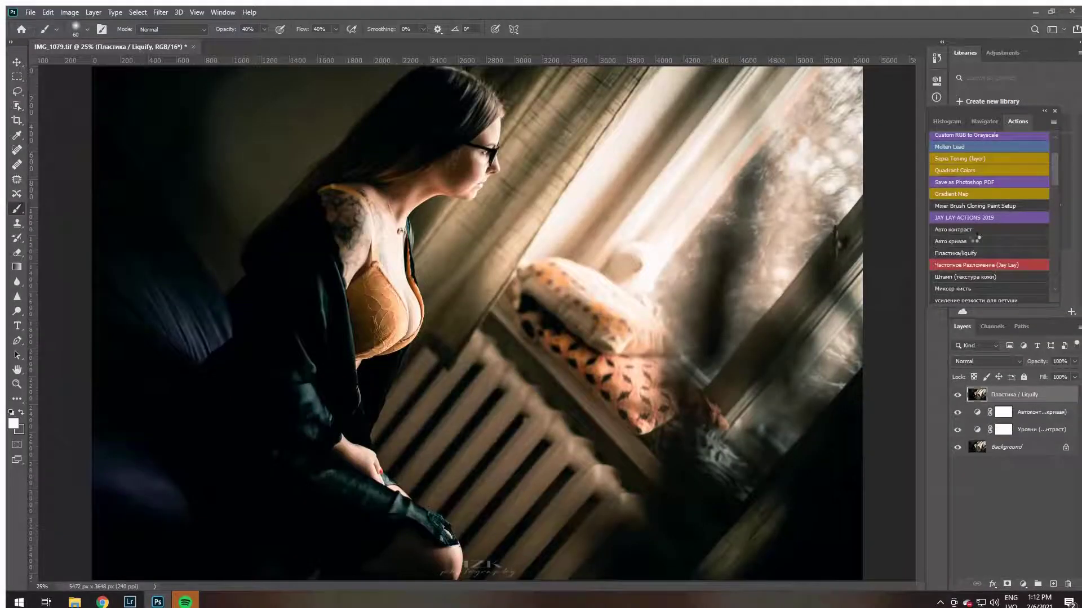
Run the Частотное Разложение (Jay Lay) frequency-separation action, confirming the Gaussian Blur radius
click(989, 266)
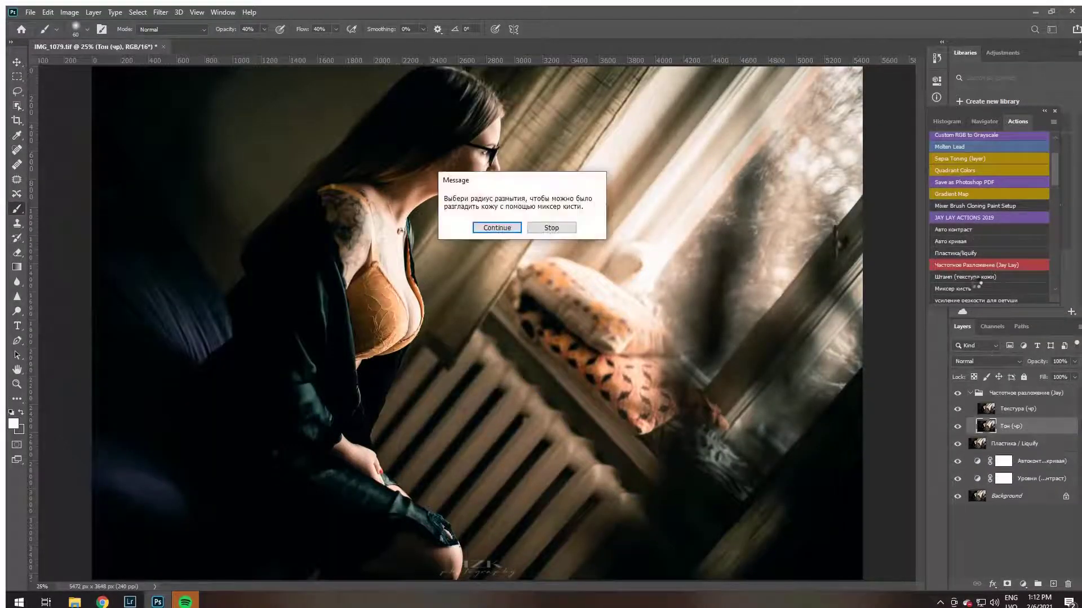
click(224, 379)
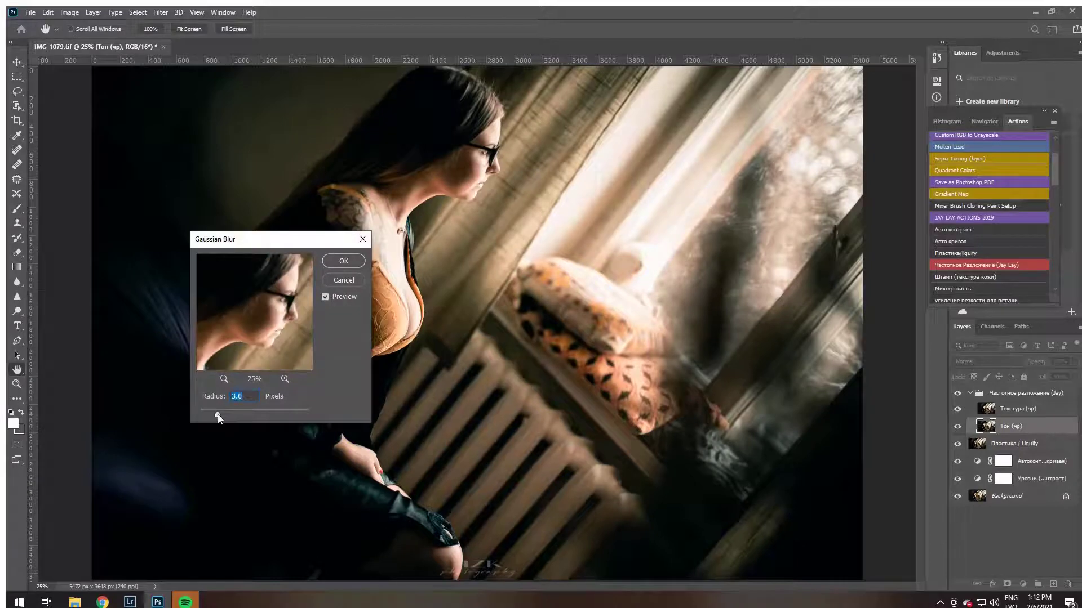
key(Return)
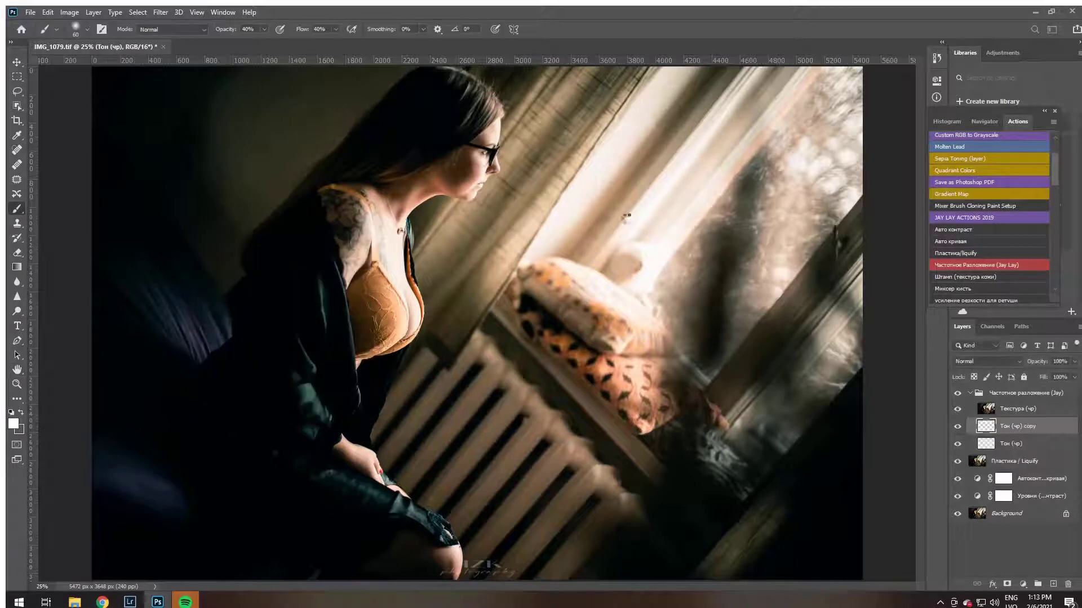
scroll(583, 214, up, 1)
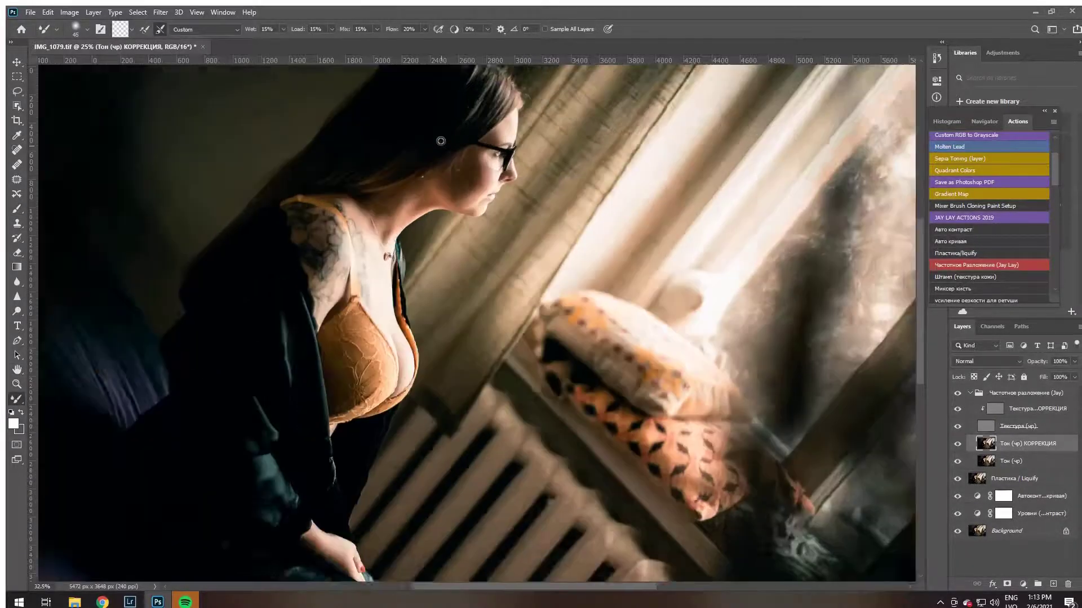
scroll(583, 215, up, 1)
scroll(583, 215, up, 1)
scroll(583, 214, up, 2)
Smooth the skin tone along the chin on the tone layer with a size-60 Mixer Brush
key(bracketright)
key(bracketright)
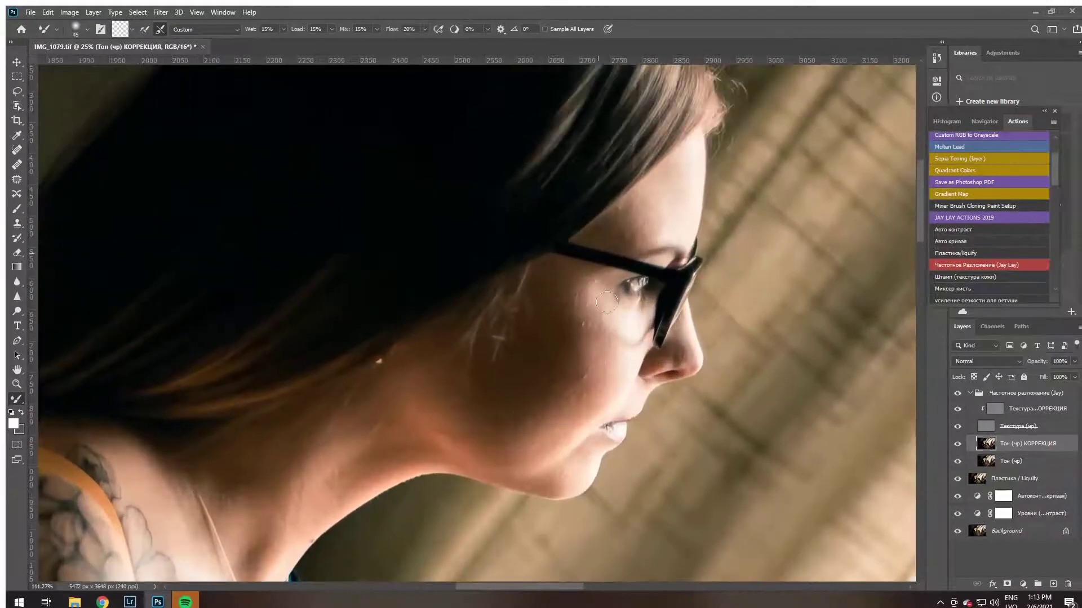
key(bracketright)
key(bracketright)
key(bracketright)
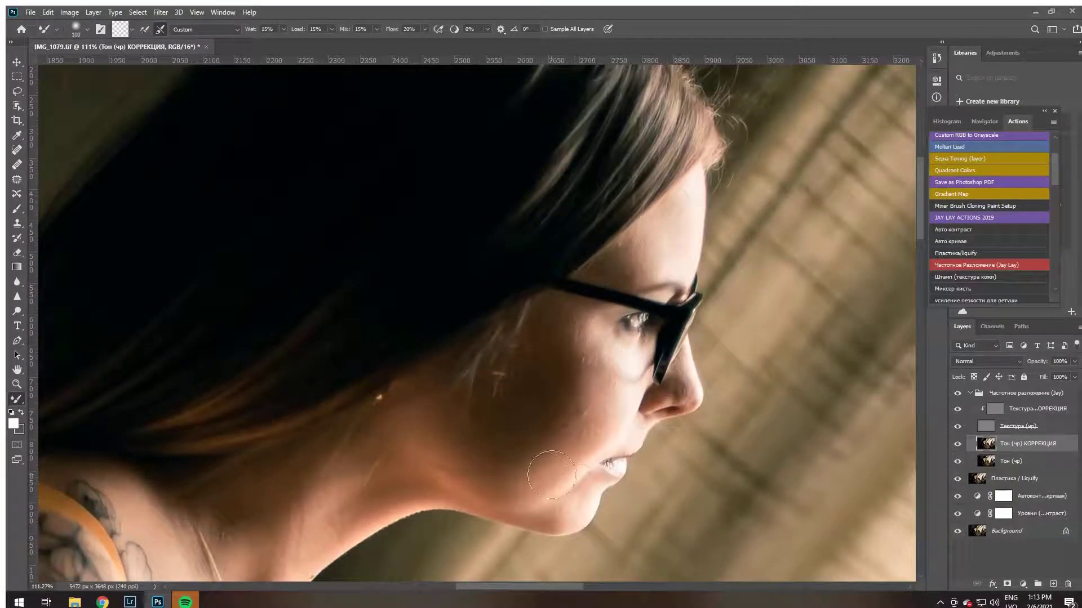
key(bracketleft)
key(bracketleft)
key(bracketleft)
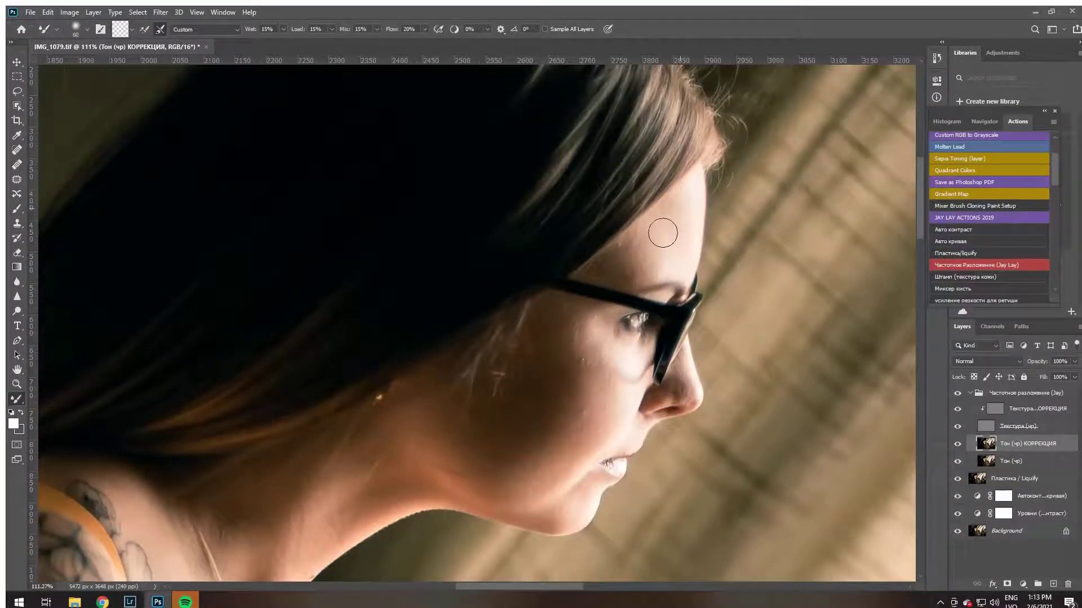
key(bracketleft)
key(bracketleft)
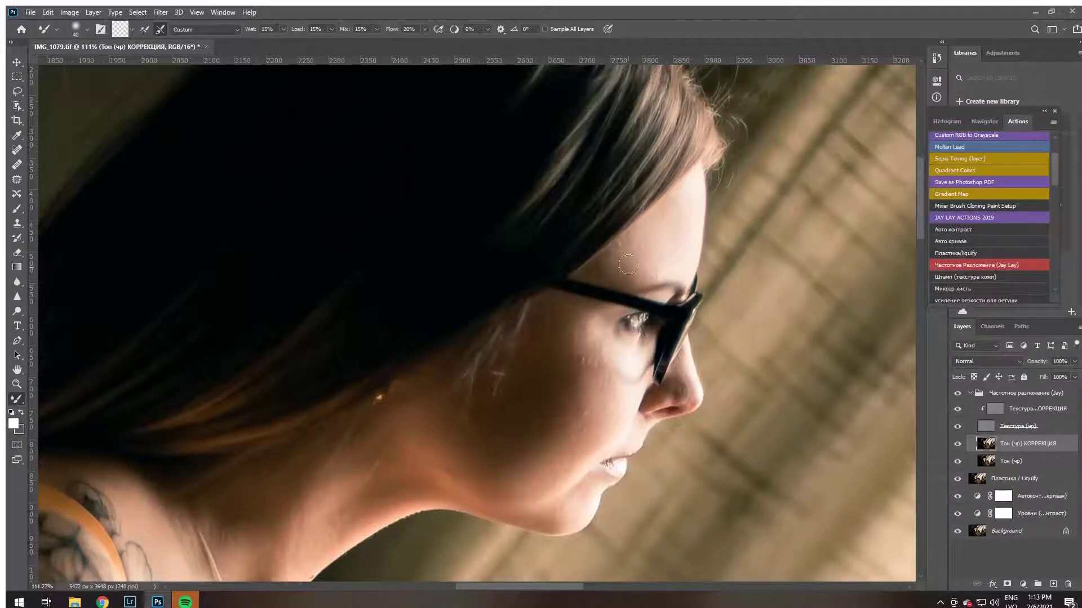
key(bracketright)
key(bracketright)
key(bracketright)
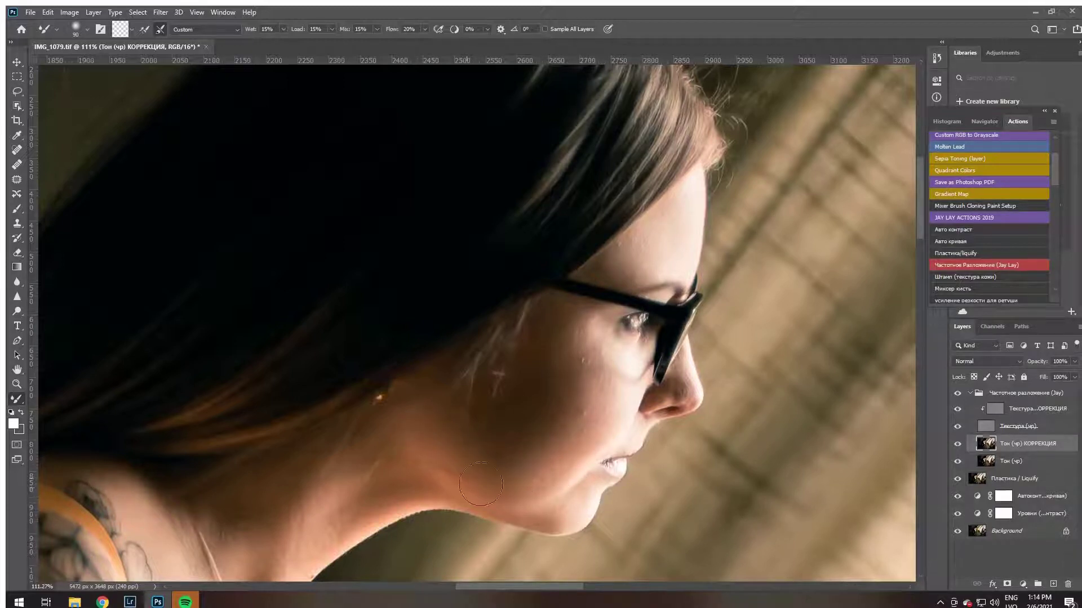
scroll(878, 407, down, 2)
key(bracketright)
key(bracketright)
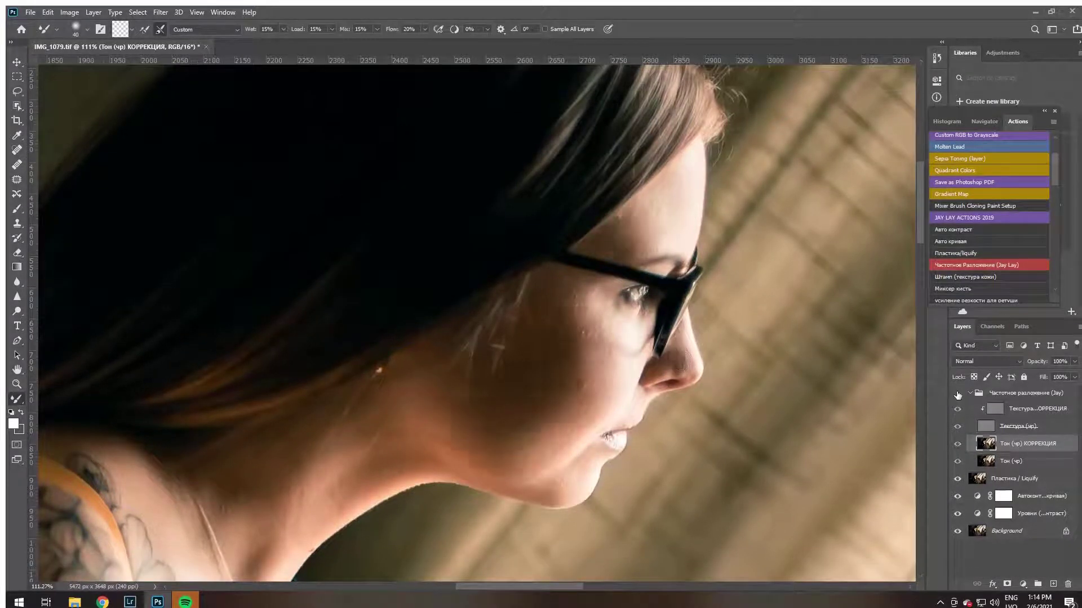
scroll(346, 356, down, 2)
scroll(346, 356, down, 3)
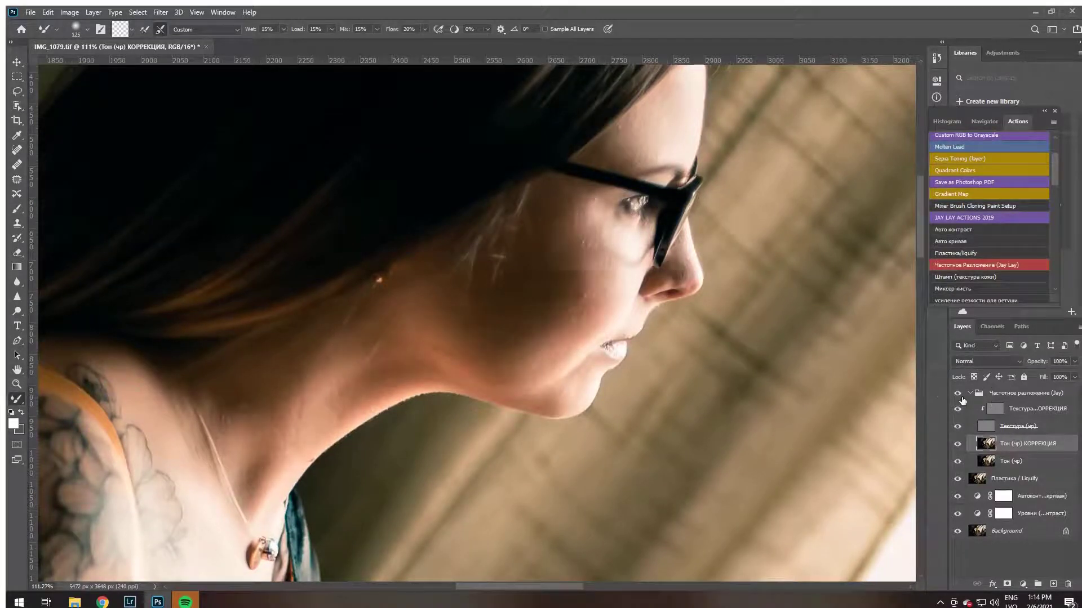
key(bracketleft)
key(bracketleft)
key(bracketleft)
drag(505, 391, 529, 398)
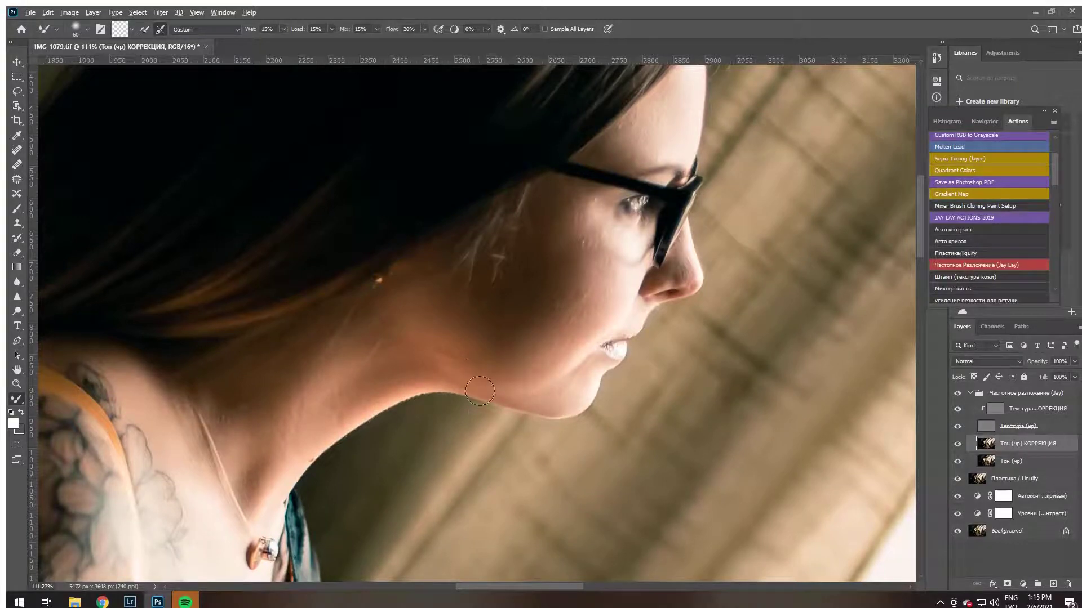
Smooth the neck tone with a size-175 Mixer Brush
scroll(394, 412, down, 3)
scroll(279, 431, down, 3)
scroll(290, 461, down, 2)
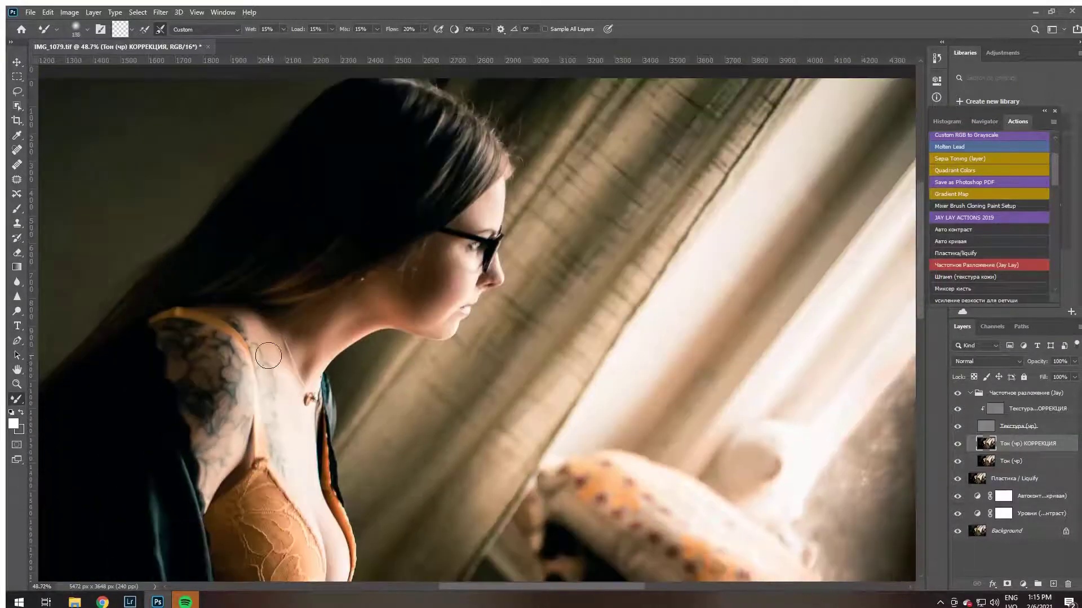
key(bracketright)
key(bracketright)
key(bracketright)
scroll(442, 256, up, 10)
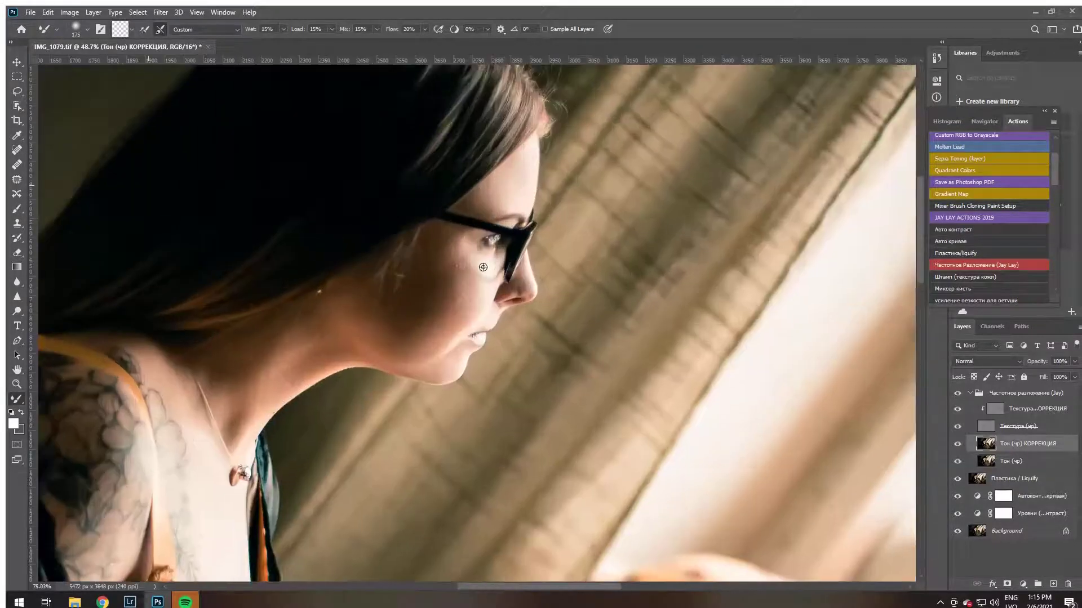
key(alt+bracketright)
key(alt+bracketright)
Clone-stamp clean skin over blemishes on the forehead, cheek and chin of the texture layer
key(s)
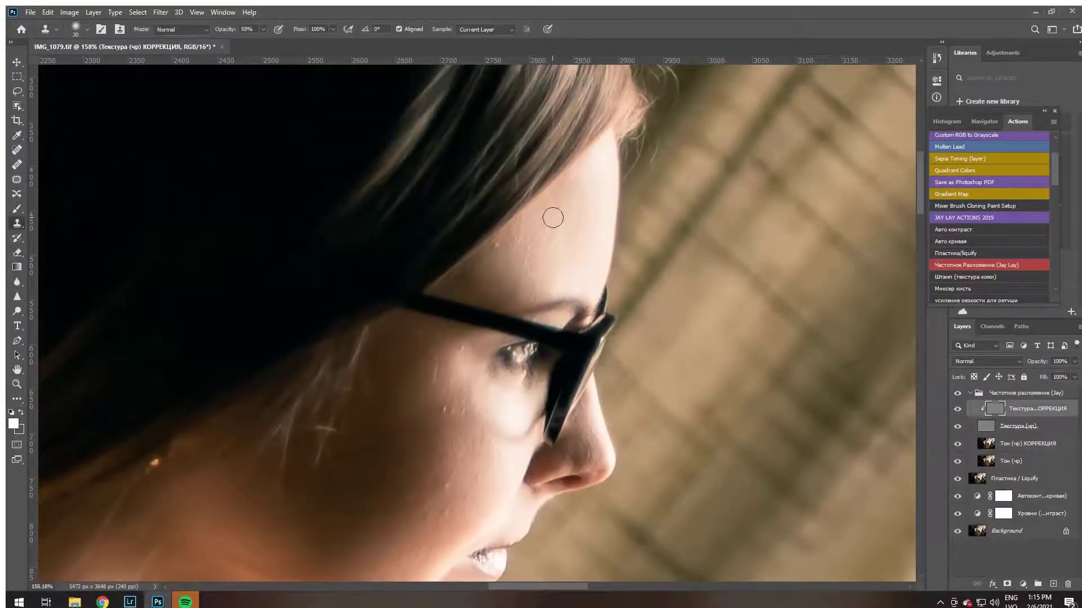
scroll(507, 265, up, 4)
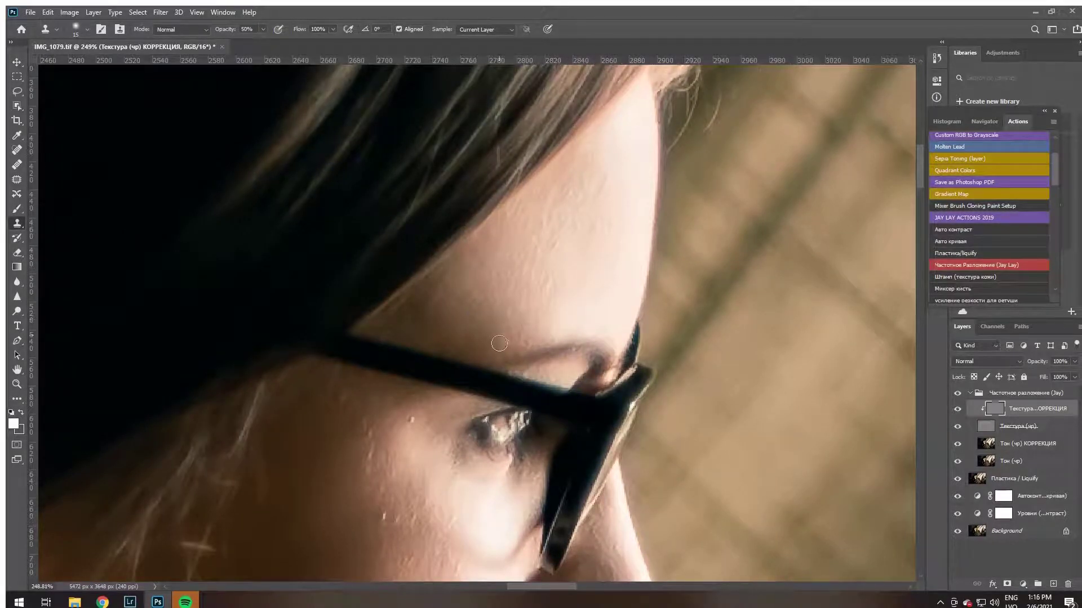
drag(606, 213, 560, 238)
scroll(551, 253, down, 3)
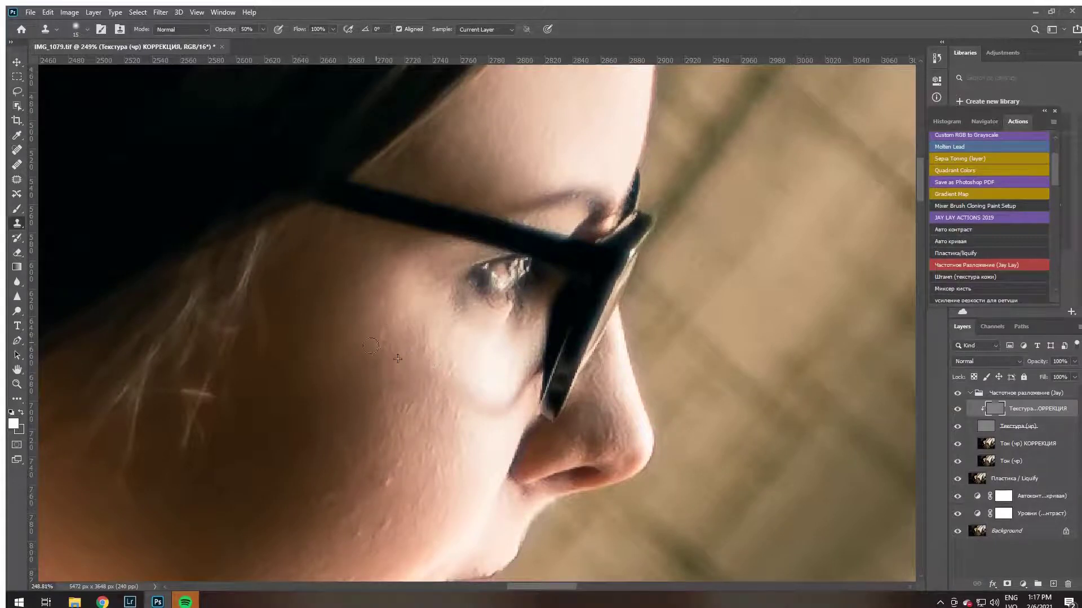
scroll(455, 376, down, 1)
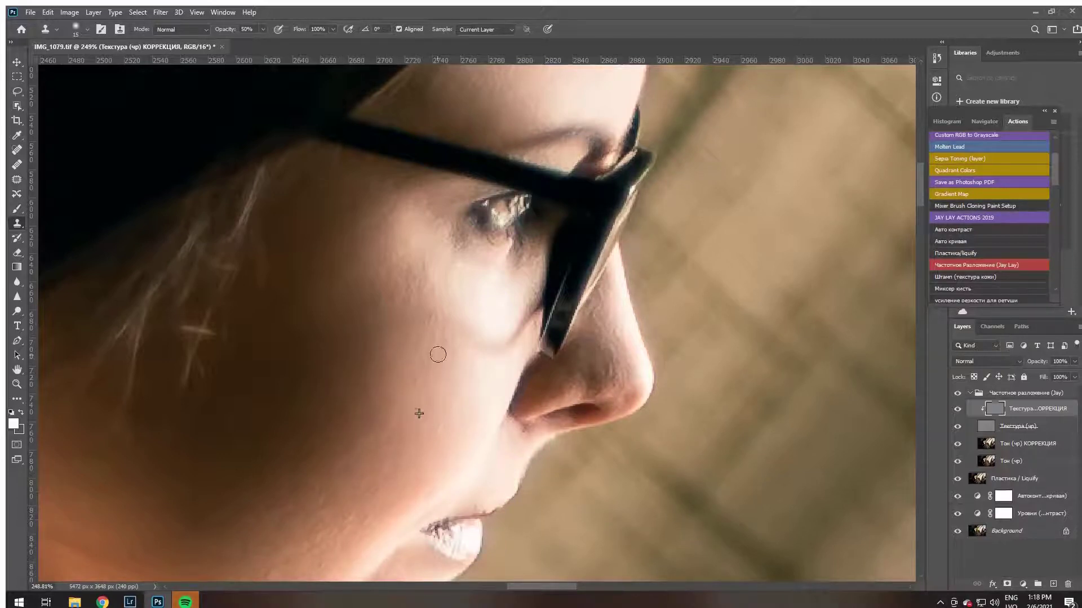
alt+click(483, 346)
scroll(408, 298, down, 2)
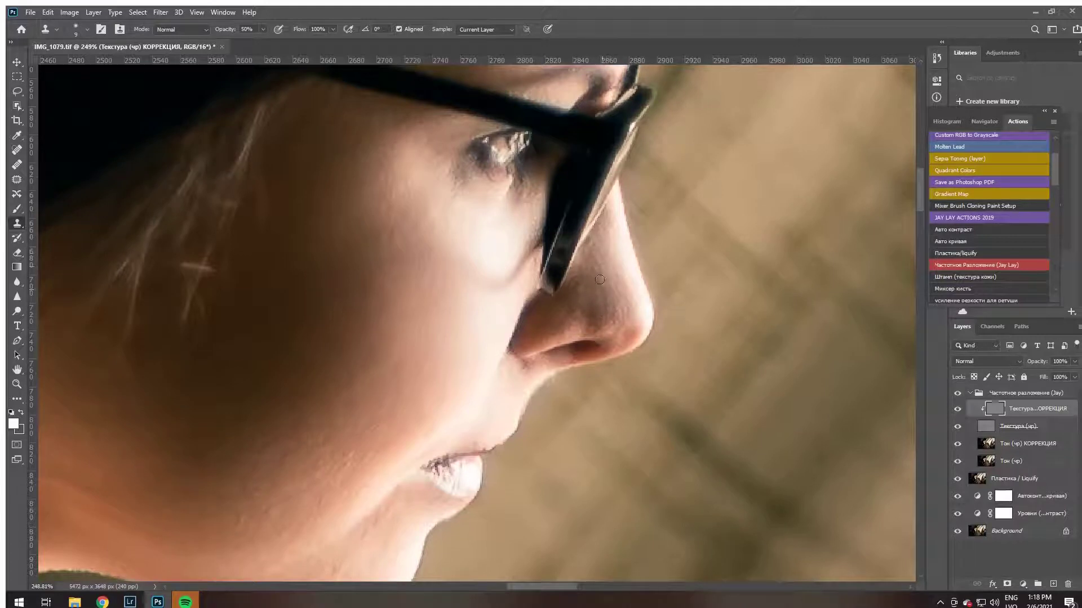
scroll(443, 414, down, 3)
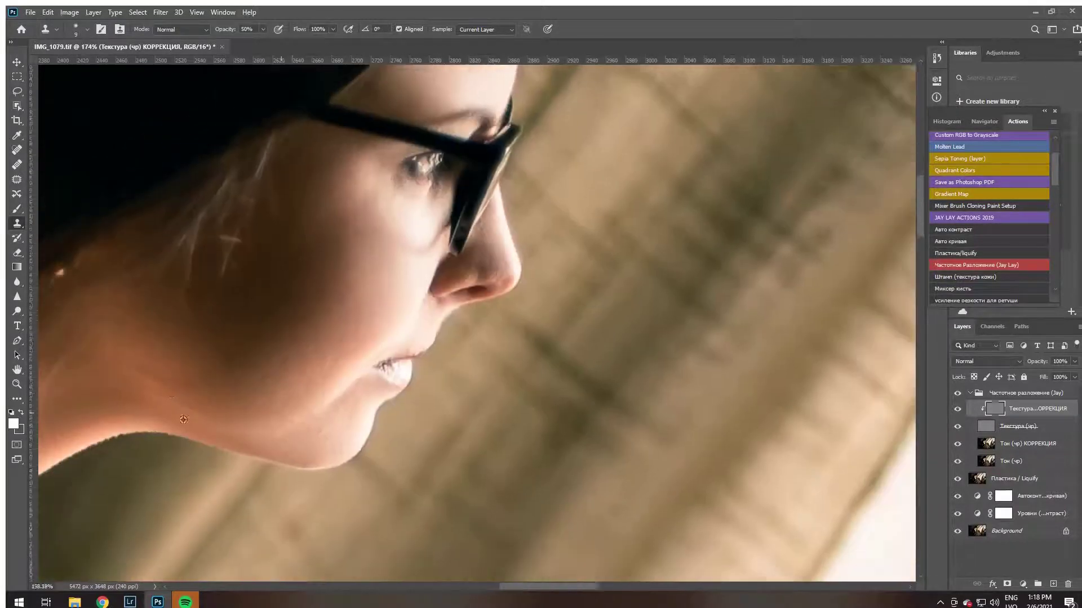
scroll(443, 414, up, 4)
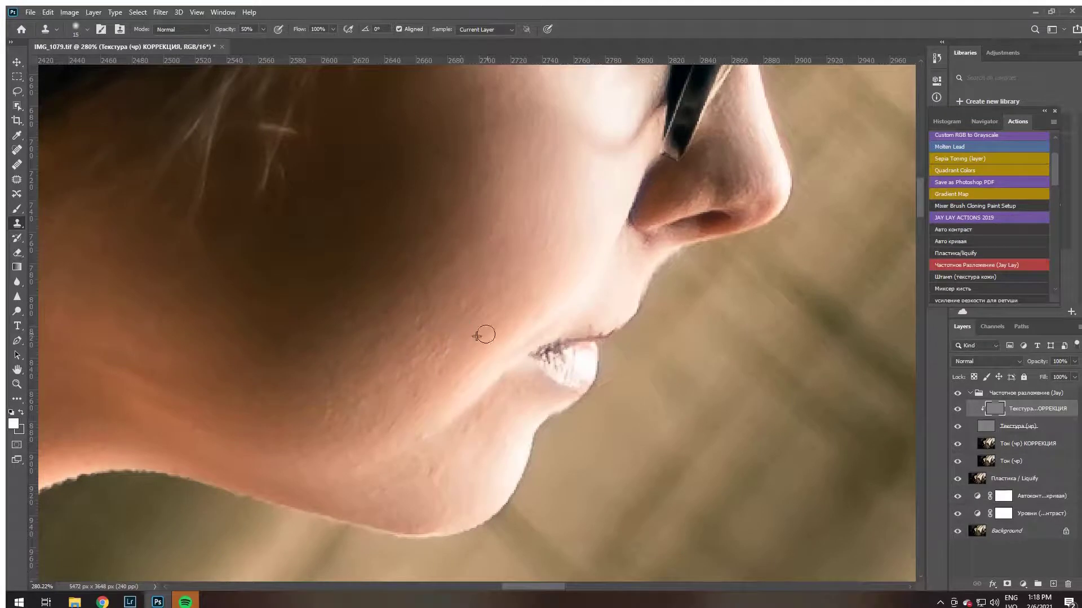
click(492, 454)
alt+click(408, 424)
key(ctrl+0)
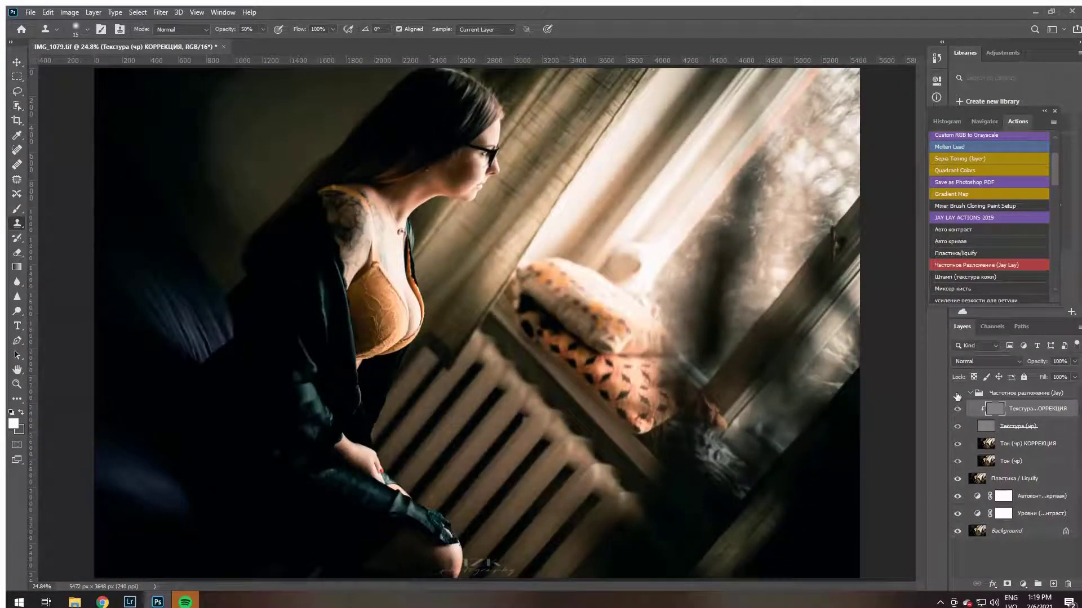
Collapse the frequency-separation group and run the Смягчение Кожи (normal) skin-softening action
click(970, 392)
scroll(989, 225, down, 5)
click(980, 262)
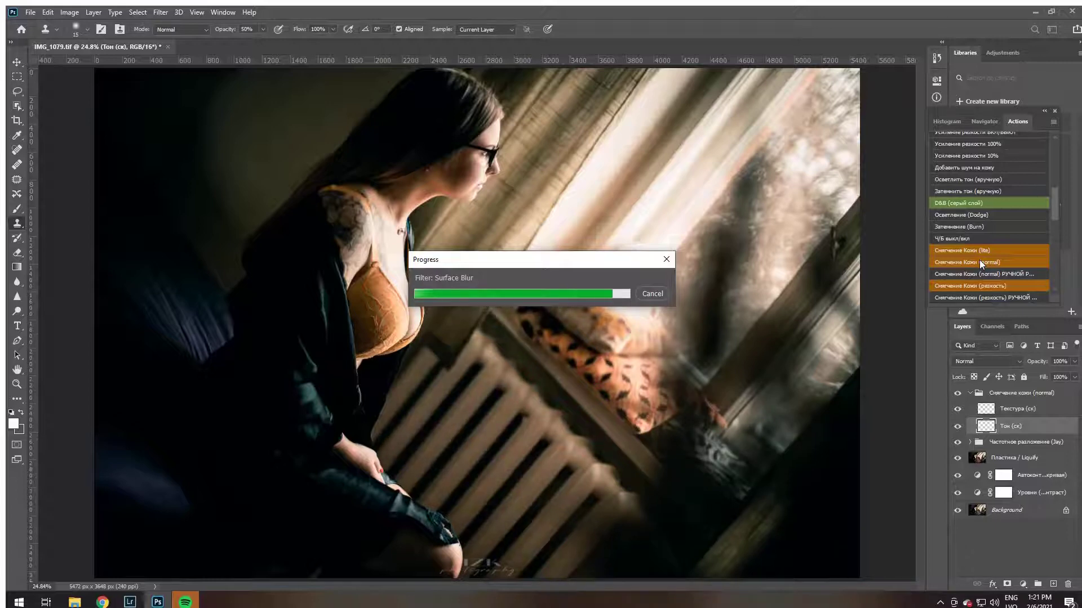
Continue the softening action and paint its mask over the cheek
click(527, 243)
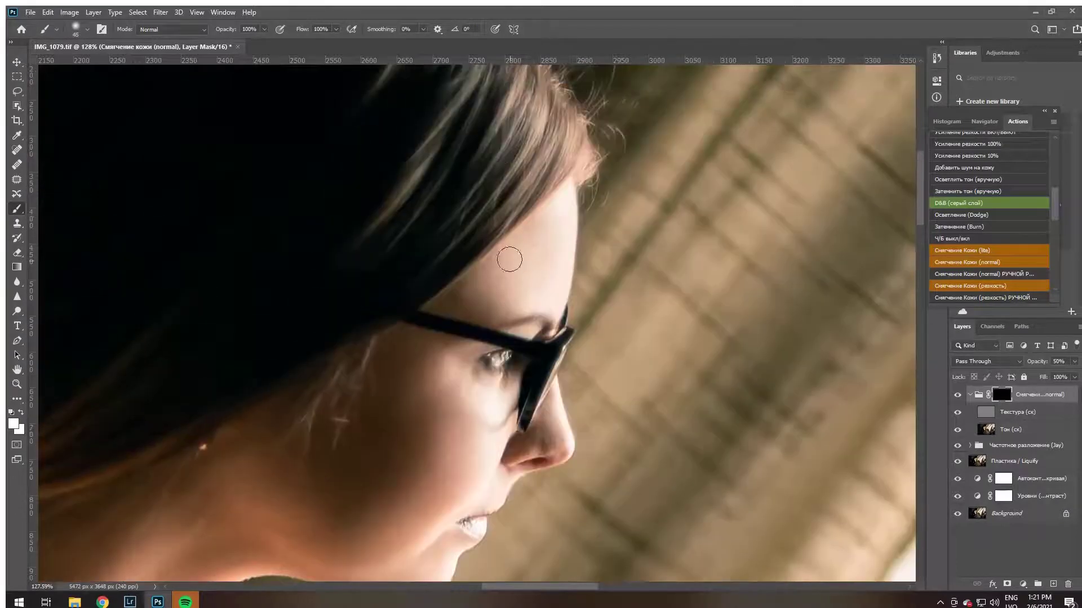
scroll(519, 390, down, 1)
key(bracketleft)
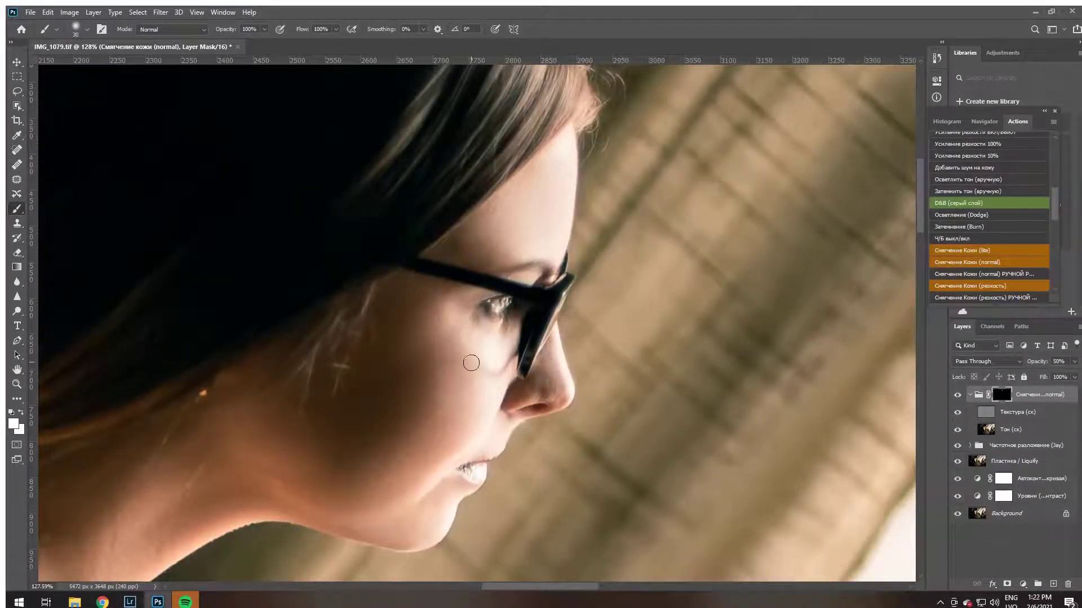
key(bracketright)
drag(233, 503, 374, 427)
scroll(375, 427, down, 1)
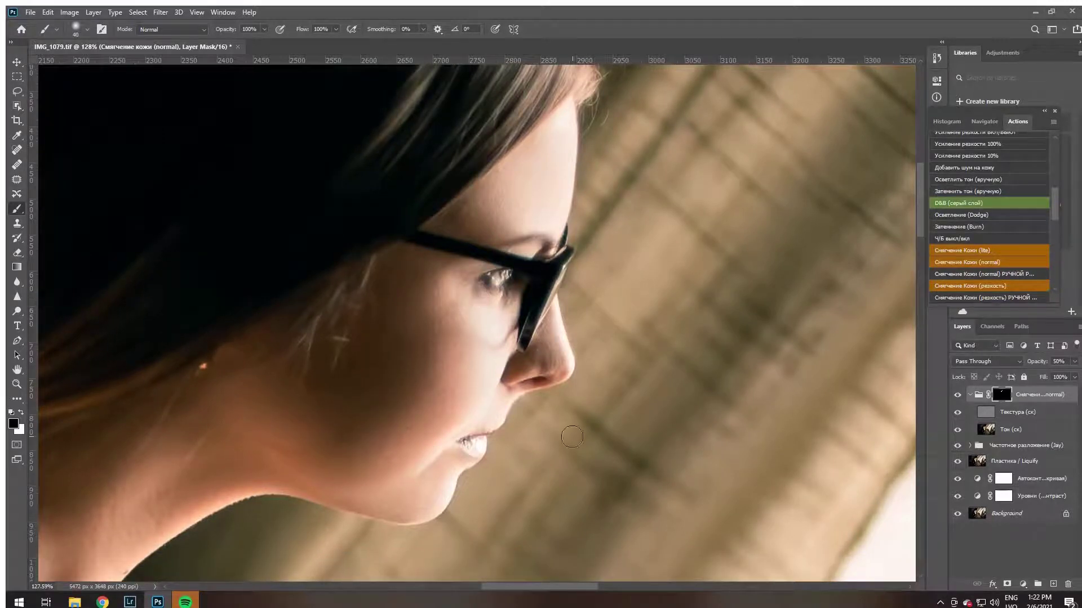
Paint white on the softening mask across the neck and chest
key(x)
scroll(522, 404, down, 3)
key(bracketright)
key(bracketright)
key(bracketright)
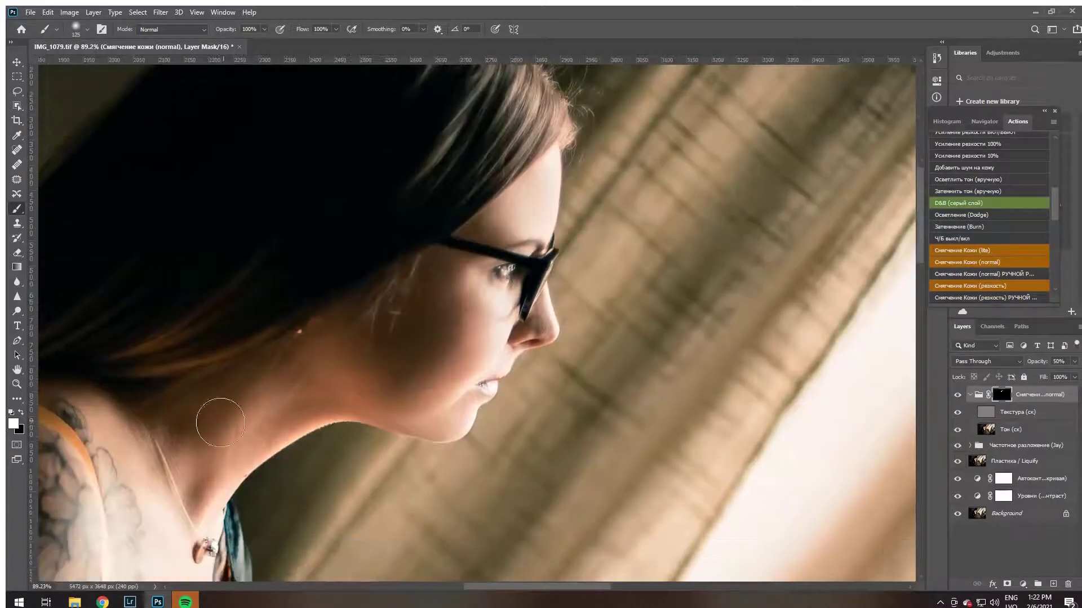
scroll(253, 417, left, 3)
scroll(295, 403, down, 3)
scroll(329, 348, down, 2)
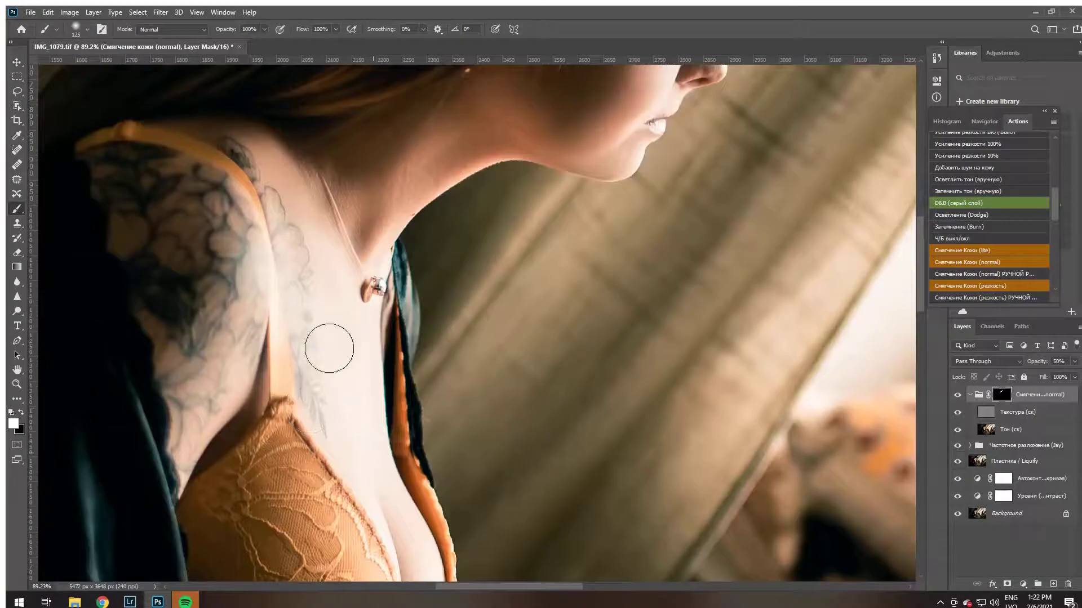
scroll(459, 302, down, 1)
key(bracketleft)
key(bracketleft)
key(bracketleft)
scroll(394, 370, down, 1)
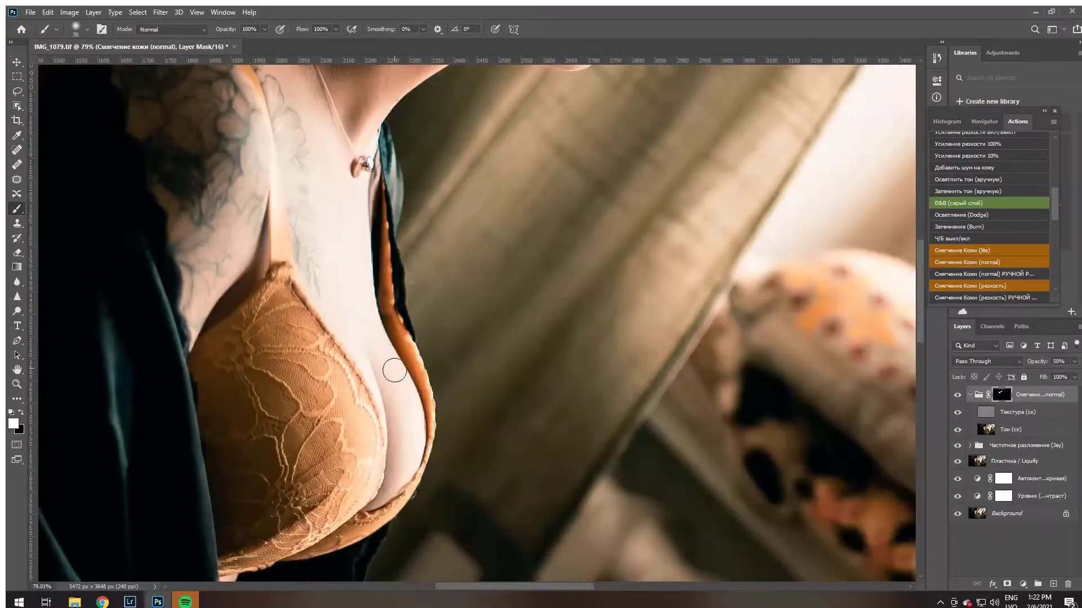
scroll(394, 371, up, 4)
Set the softening group to 43% opacity, collapse it, and stamp visible layers into Layer 1
drag(1074, 361, 1044, 377)
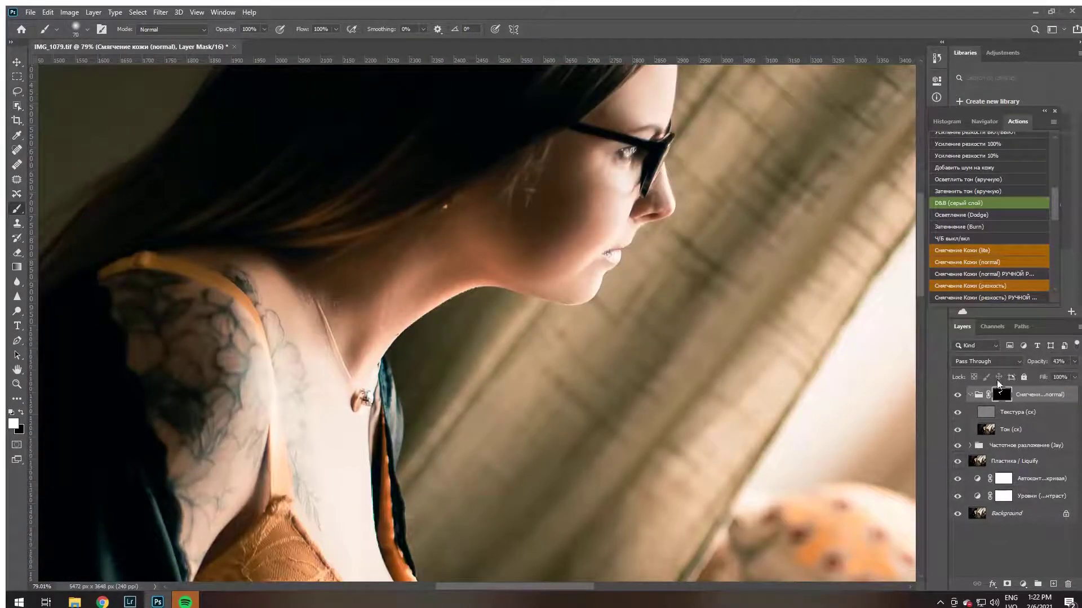
click(970, 395)
key(ctrl+shift+alt+e)
Patch out a blemish on the neck and another just below the eye
alt+scroll(499, 269, up, 5)
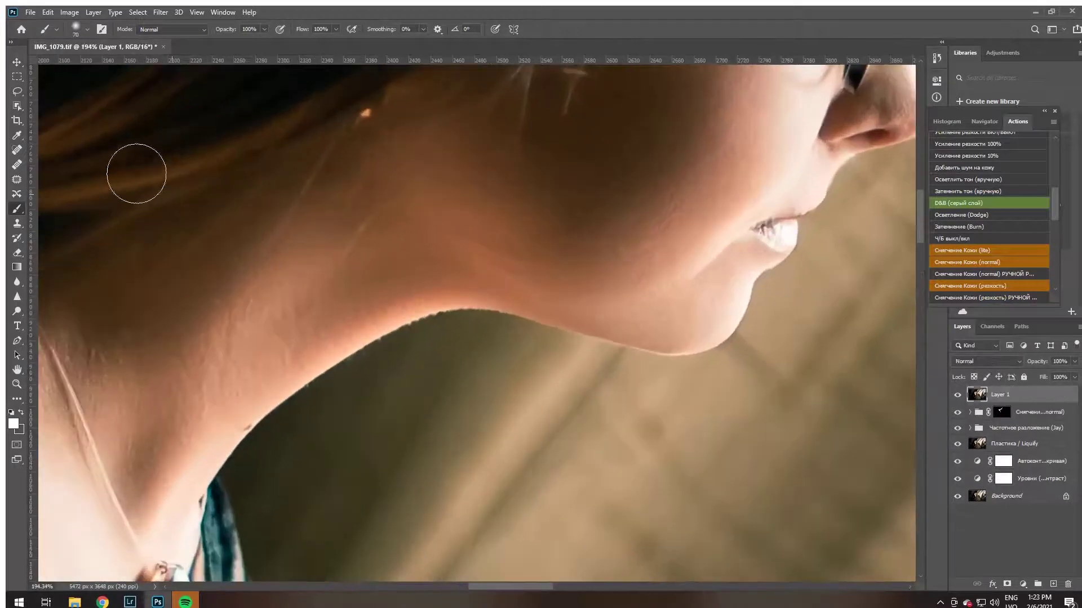
key(j)
mouse_move(477, 225)
mouse_down()
mouse_move(510, 282)
mouse_move(505, 263)
mouse_up()
key(ctrl+d)
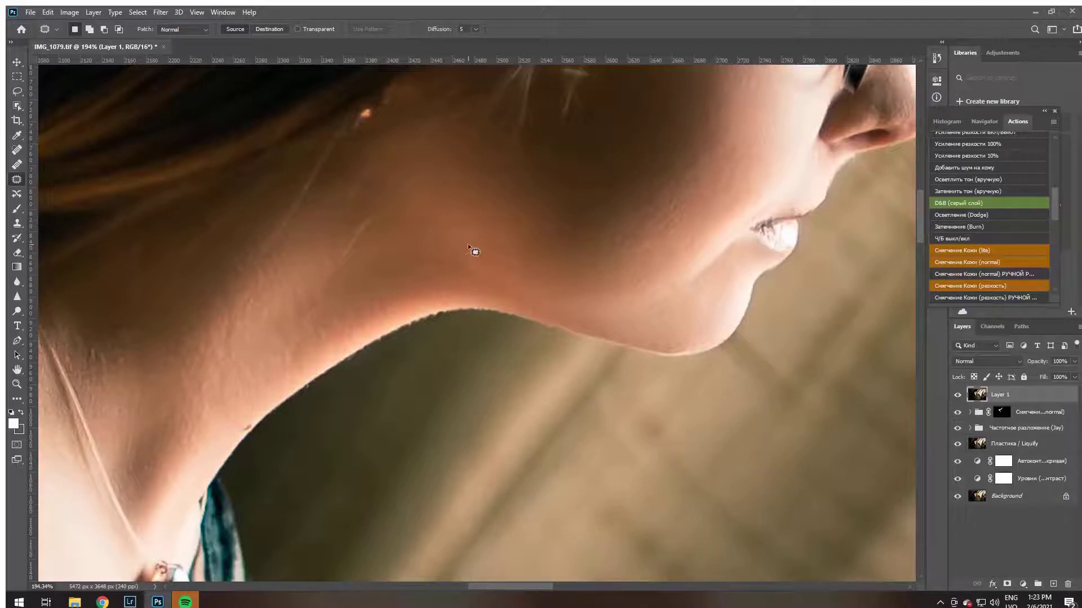
scroll(775, 160, up, 5)
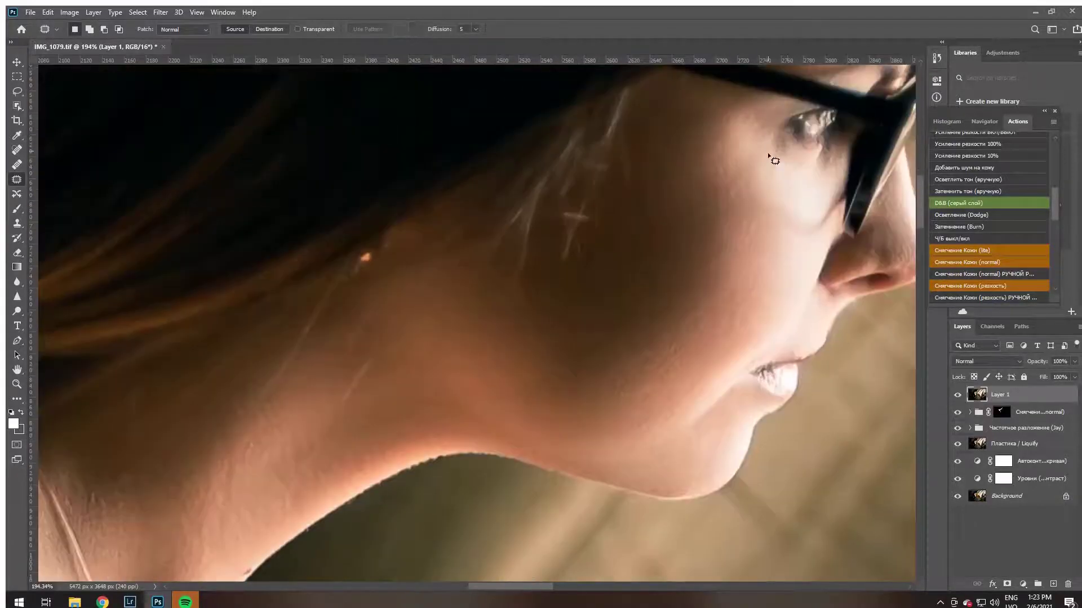
drag(791, 141, 792, 158)
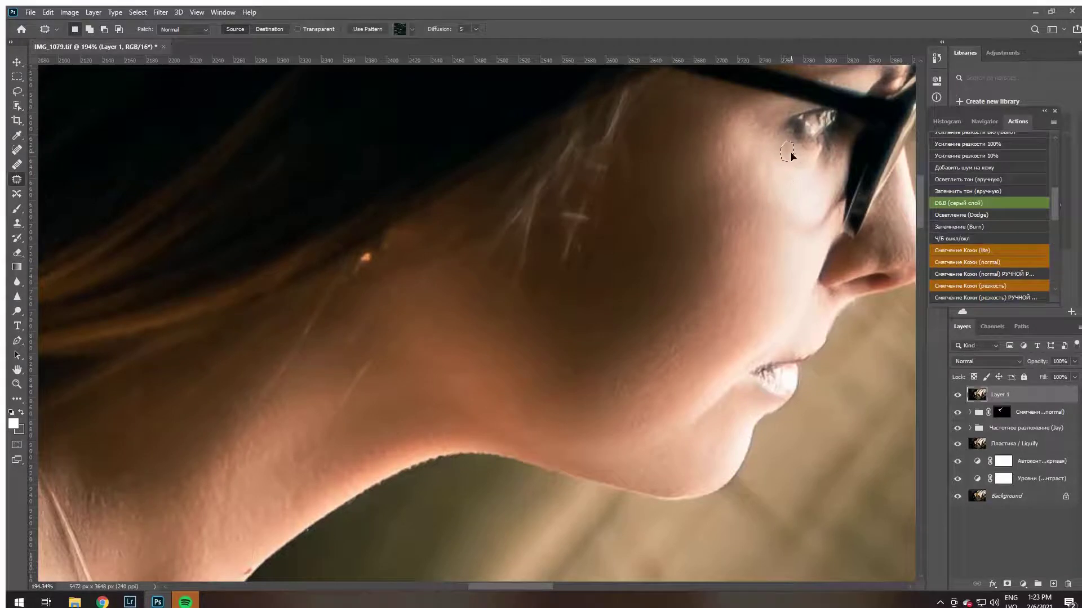
key(ctrl+d)
key(ctrl+0)
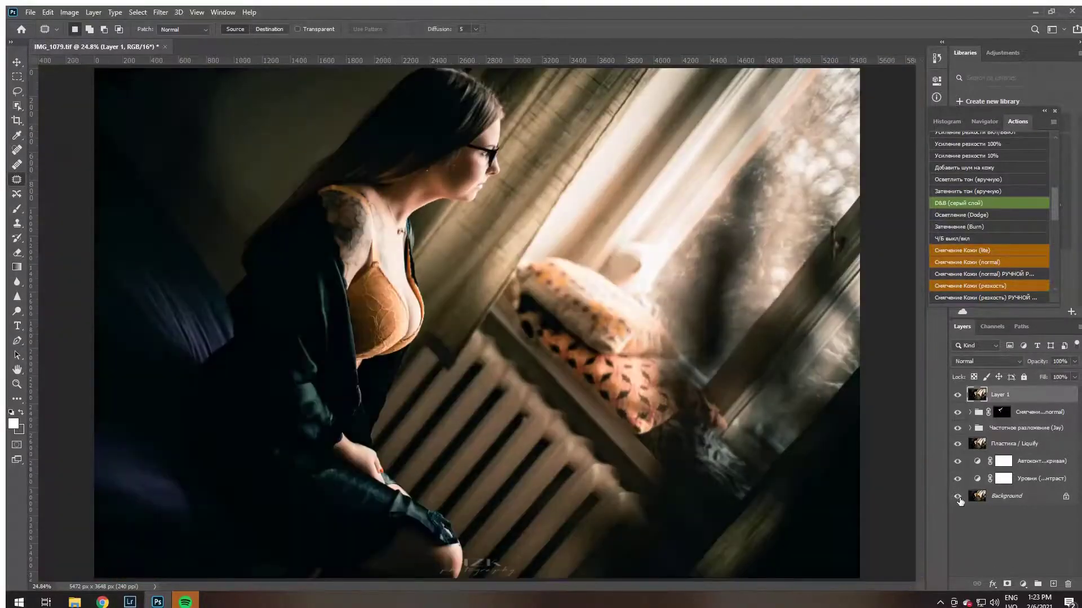
Add the JAY CYAN COLOR grading layer at 30% opacity
scroll(991, 242, down, 4)
click(963, 257)
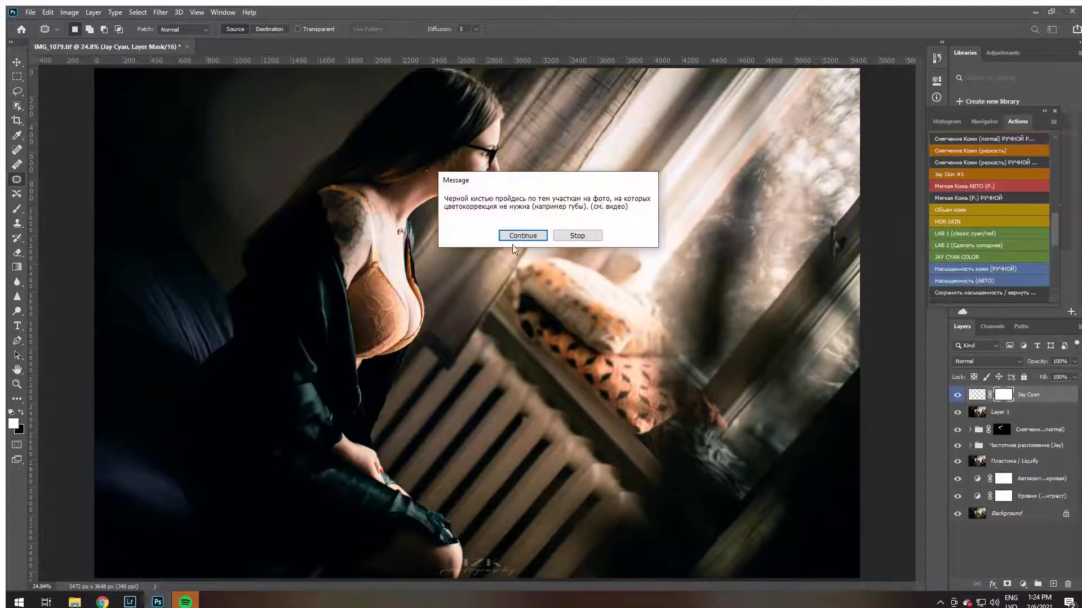
key(Return)
drag(1075, 361, 1040, 374)
Run the noise texture and vibrance actions to add those layers
scroll(1003, 257, down, 3)
scroll(1002, 257, down, 3)
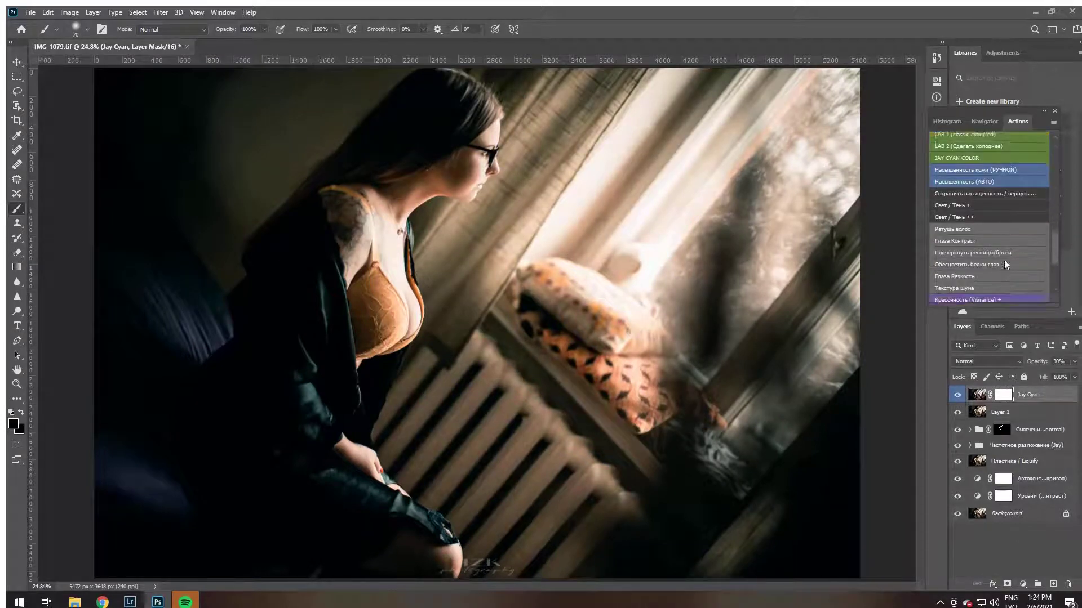
click(972, 278)
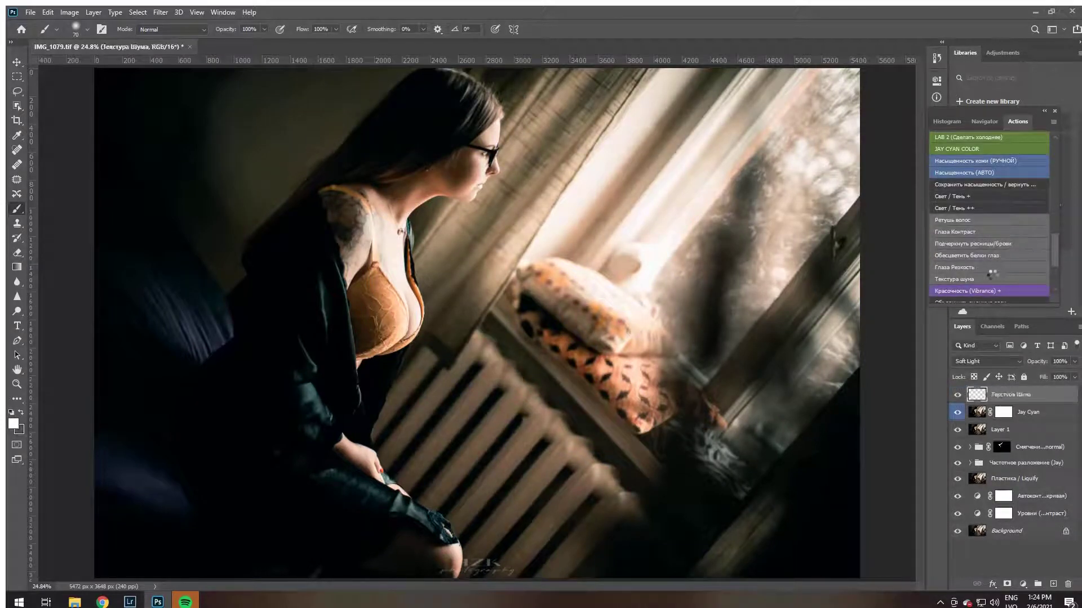
scroll(990, 271, down, 1)
click(971, 273)
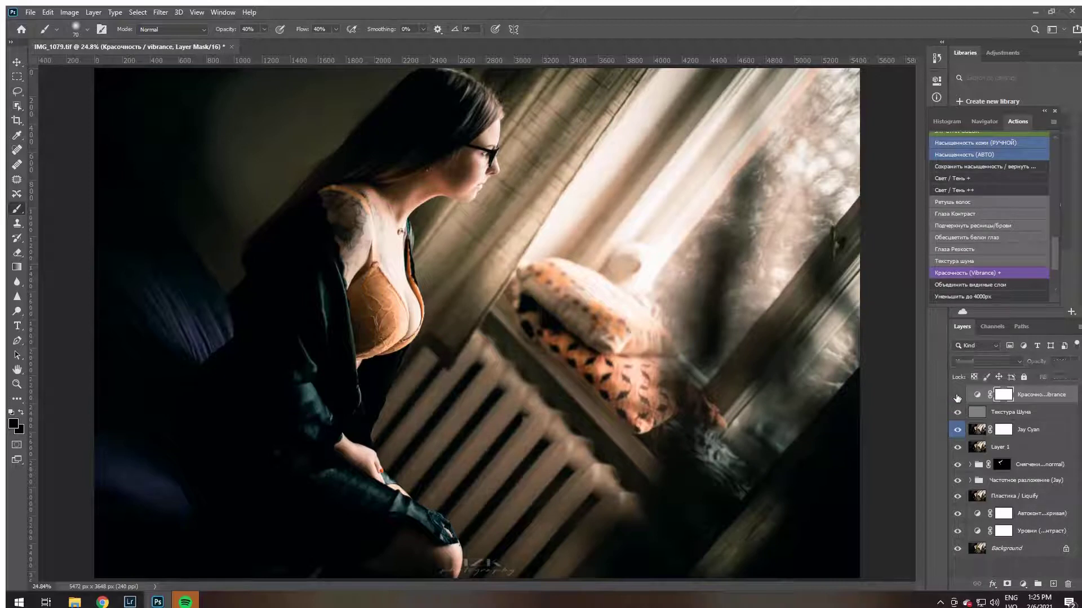
scroll(1015, 233, down, 3)
scroll(1015, 234, down, 3)
Add a Hue/Saturation layer muting Blues (hue −17, saturation −55, lightness +27) at 78% opacity
click(1021, 583)
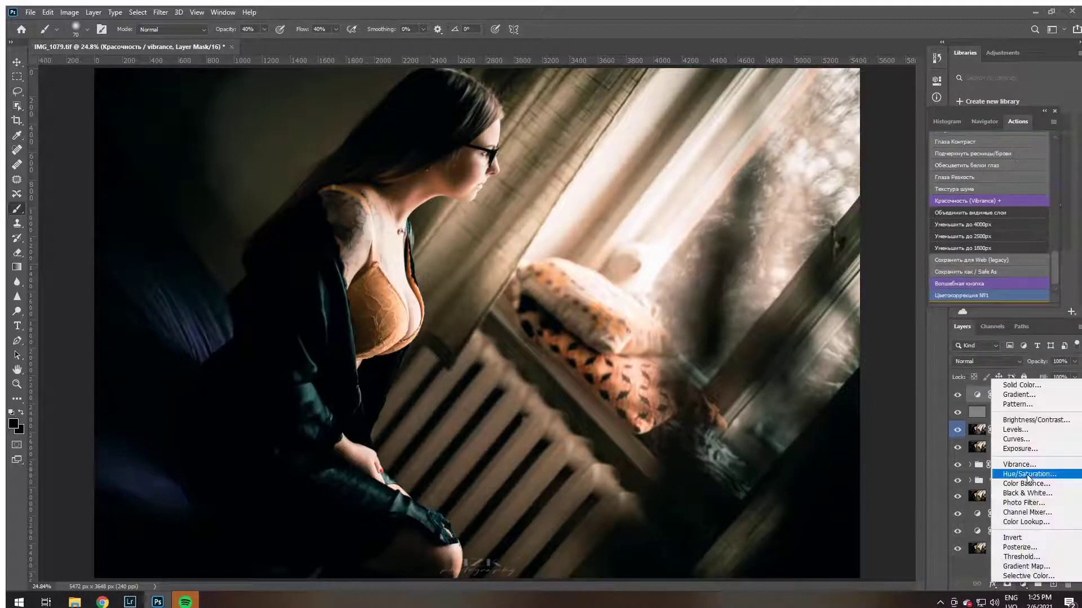
click(1008, 476)
click(813, 129)
drag(169, 360, 161, 360)
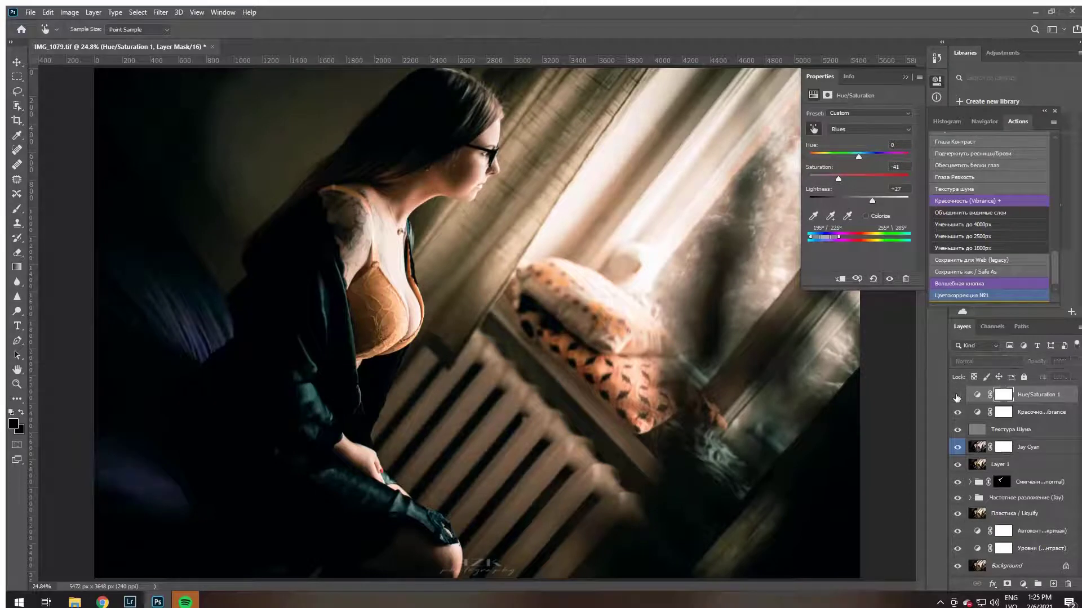
click(1074, 361)
drag(1073, 376, 1063, 377)
drag(837, 178, 828, 183)
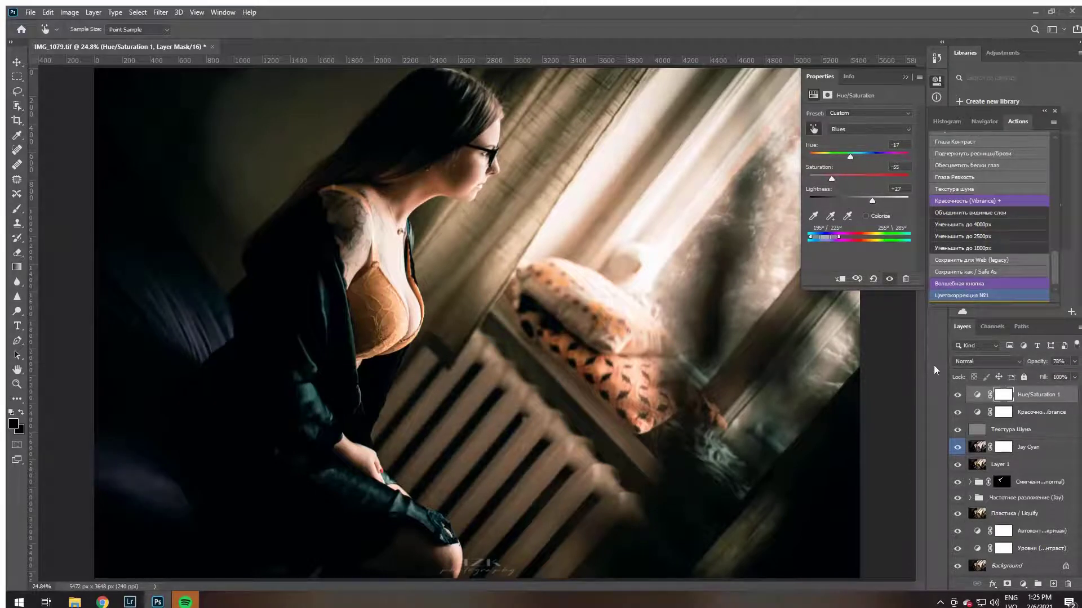
Add a Linear Light sharpening layer with the sharppp action
click(904, 77)
scroll(1002, 245, down, 1)
click(942, 298)
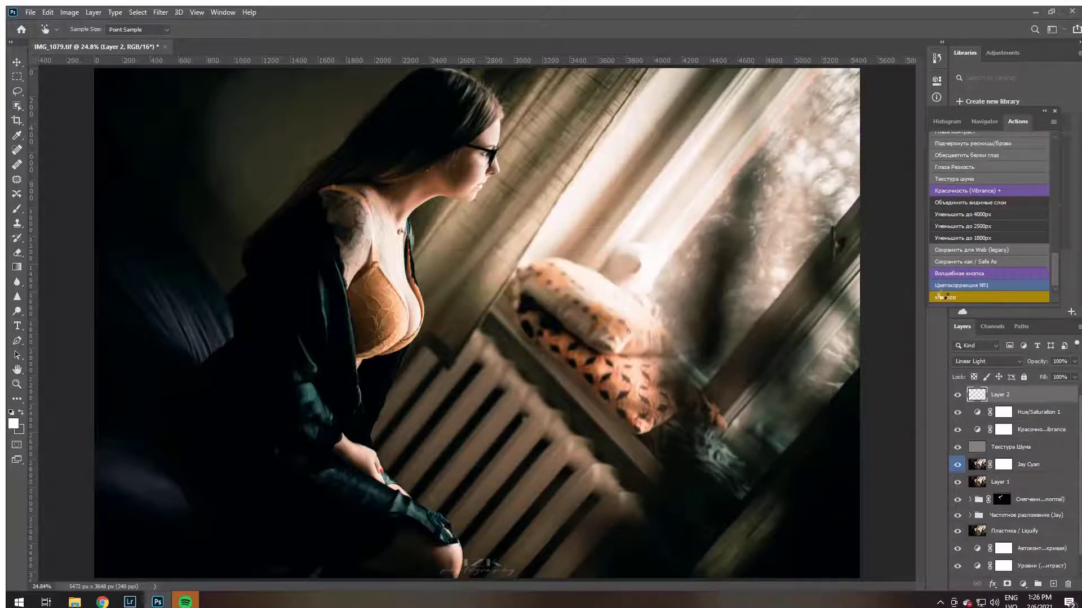
Lower the sharpening layer (Layer 2) opacity to 51%
drag(1075, 366, 1049, 375)
scroll(991, 446, down, 1)
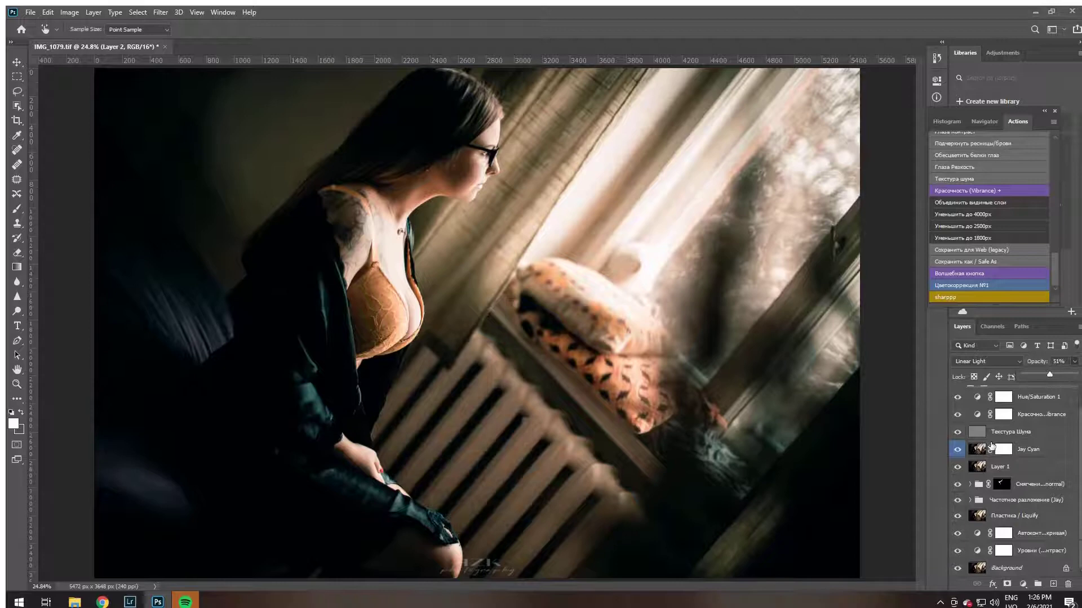
click(1076, 366)
Group all layers above Background into Group 1, then toggle its visibility to compare before and after
key(ctrl+alt+a)
key(ctrl+g)
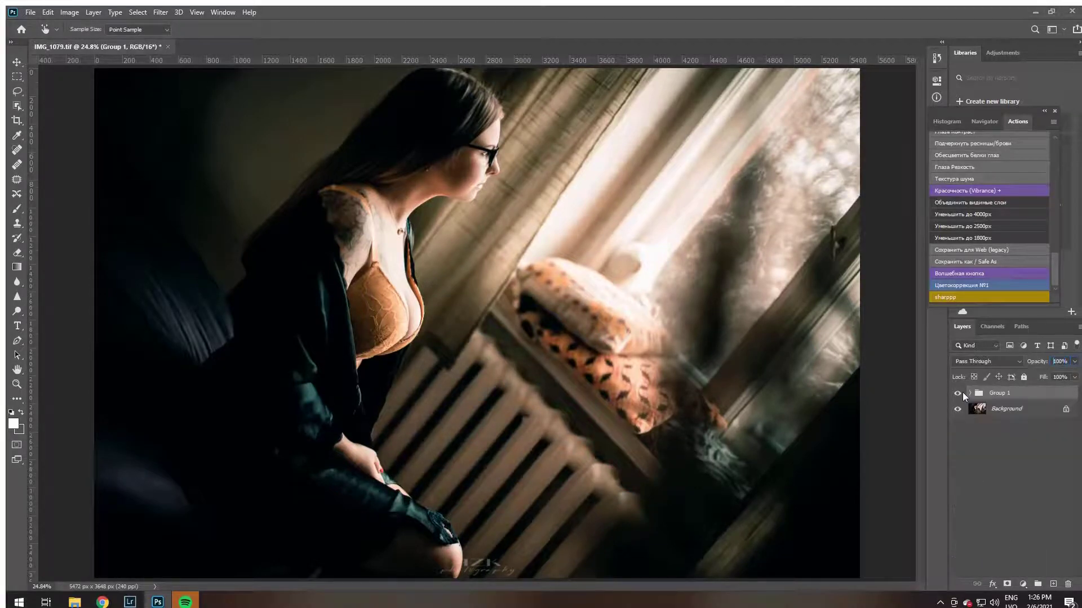
scroll(418, 133, up, 5)
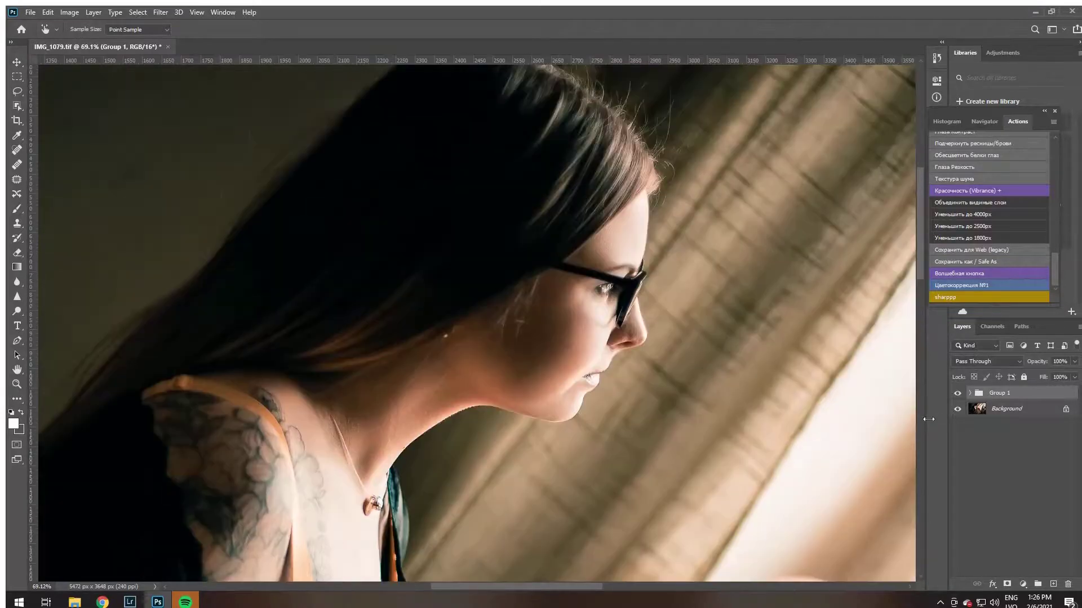
click(957, 393)
click(957, 394)
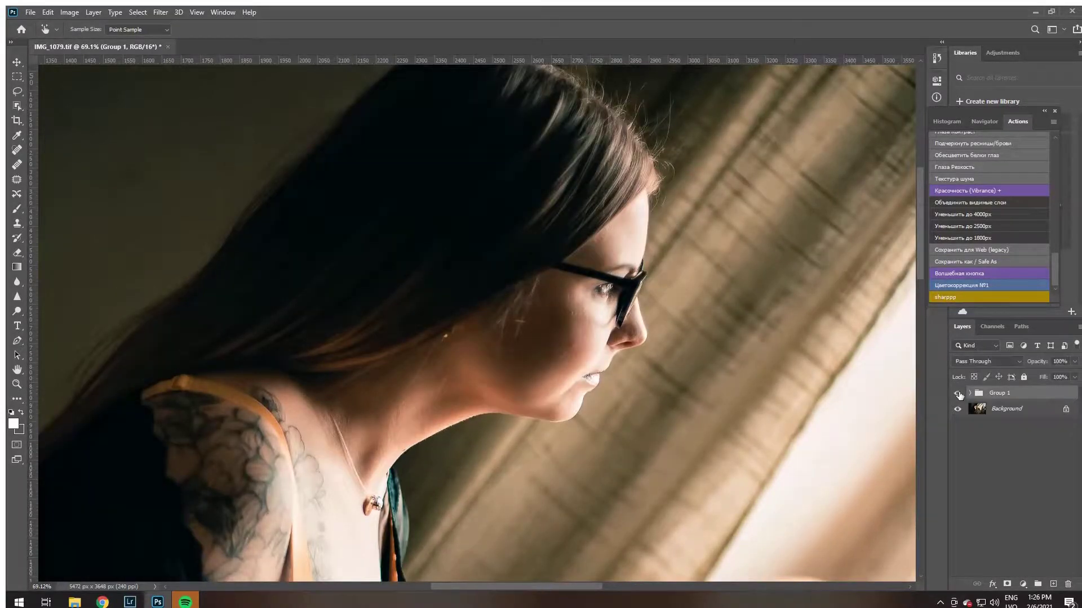